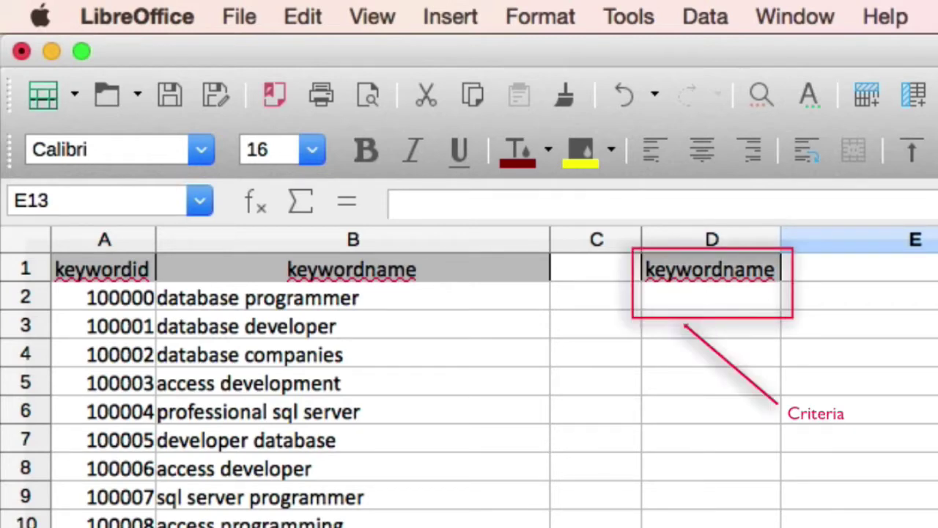
- Enter excel in D2 as the criterion under the keywordname heading
{"action": "double_click", "coordinate": [692, 304]}
{"action": "type", "text": "excel"}
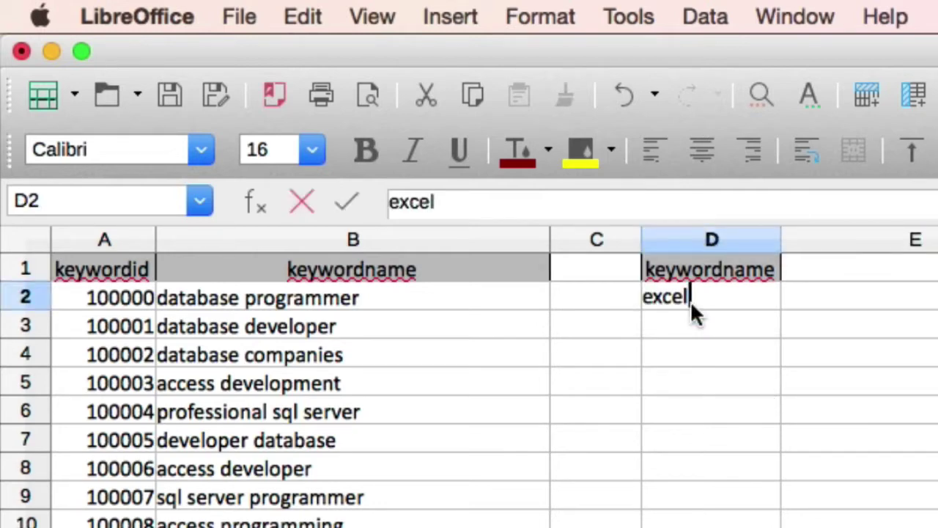
{"action": "key", "text": "Return"}
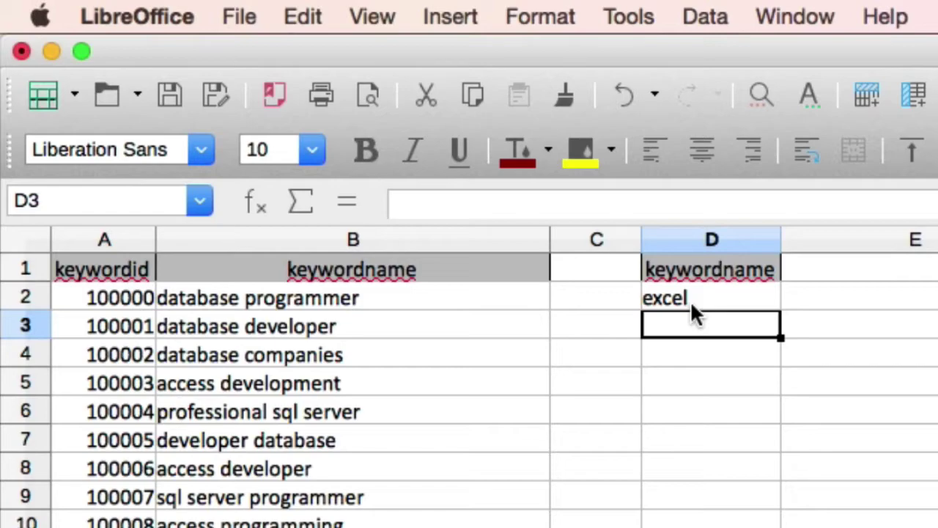
- Run Advanced Filter on the keyword list with criteria D1:D2, copying matches to F1
{"action": "left_click", "coordinate": [690, 304]}
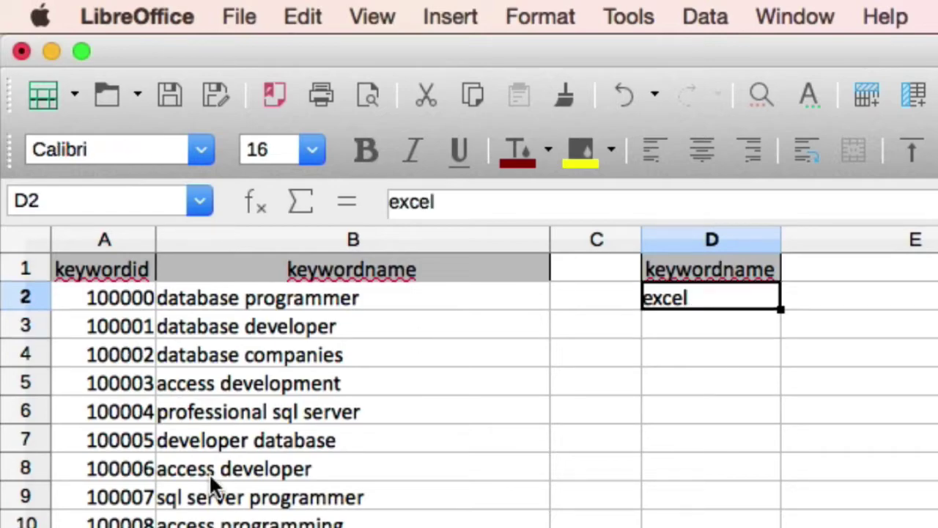
{"action": "left_click", "coordinate": [209, 473]}
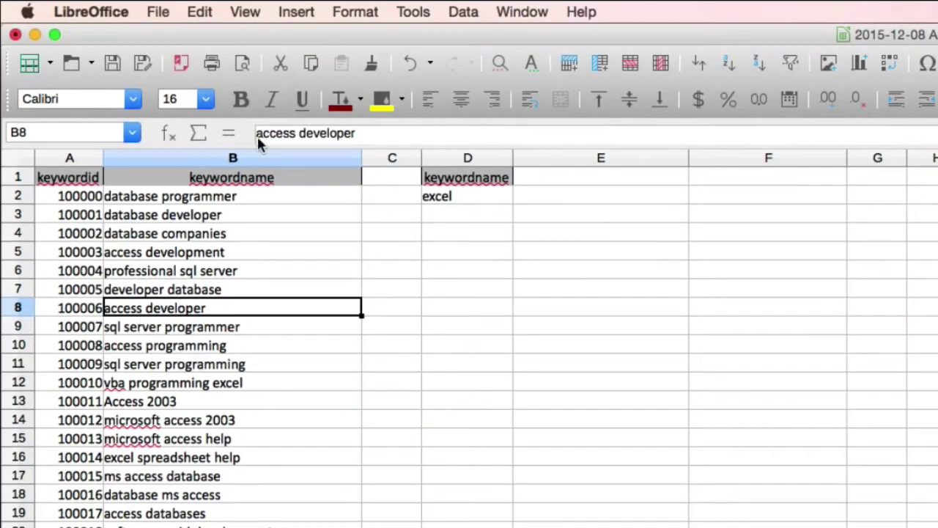
{"action": "left_click", "coordinate": [464, 12]}
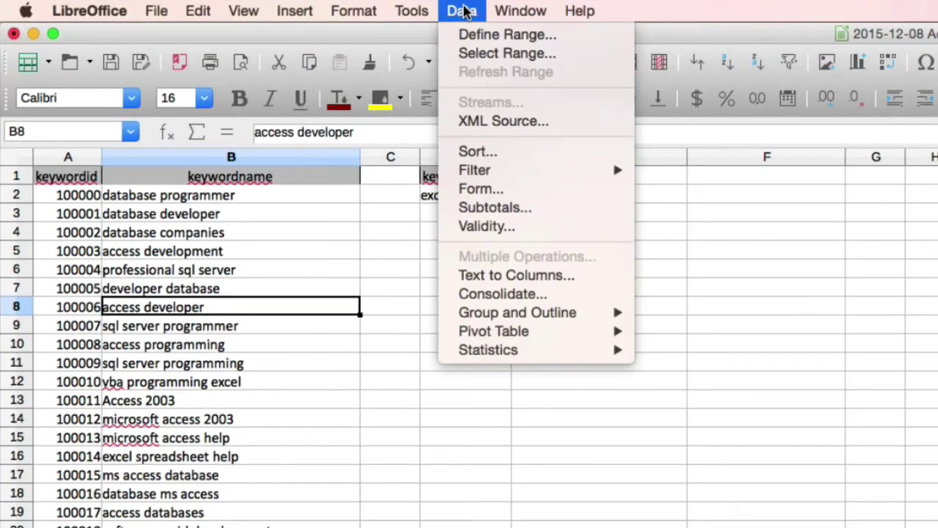
{"action": "mouse_move", "coordinate": [505, 176]}
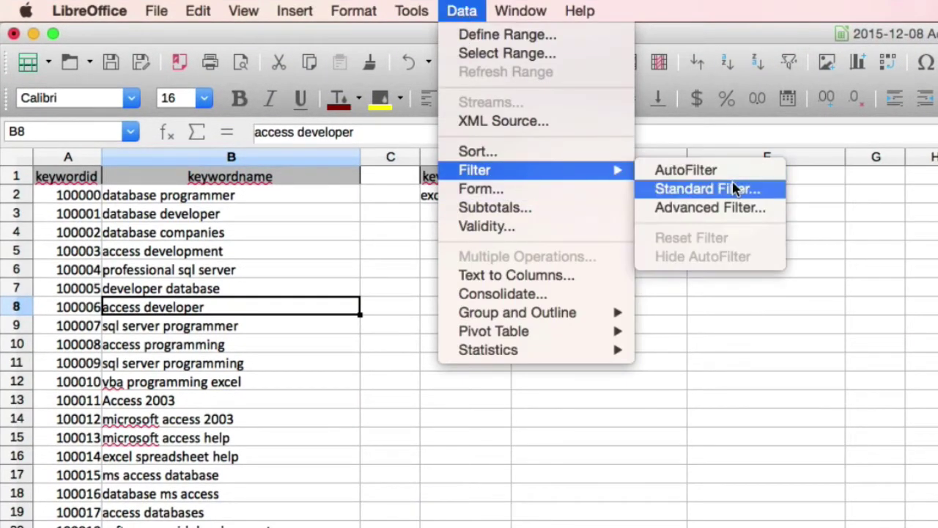
{"action": "left_click", "coordinate": [731, 208]}
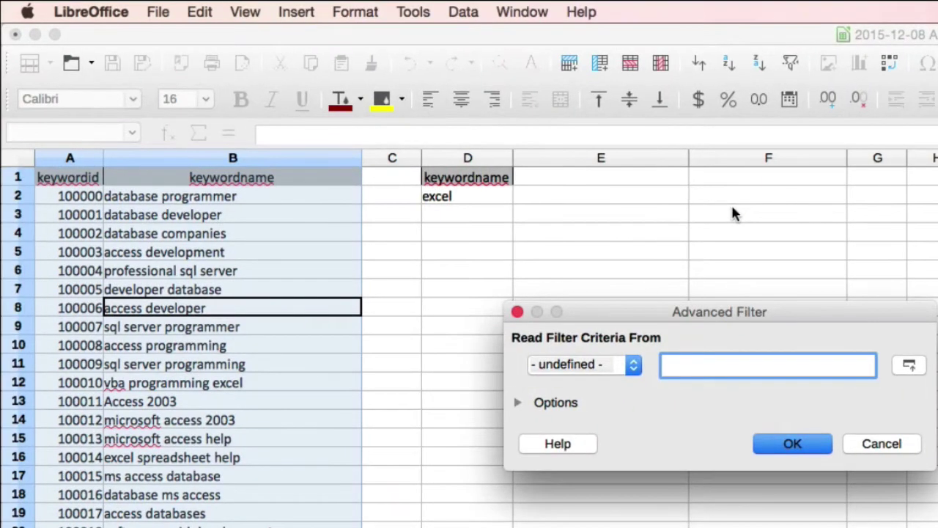
{"action": "left_click", "coordinate": [467, 182]}
{"action": "left_click_drag", "start_coordinate": [467, 184], "coordinate": [467, 203]}
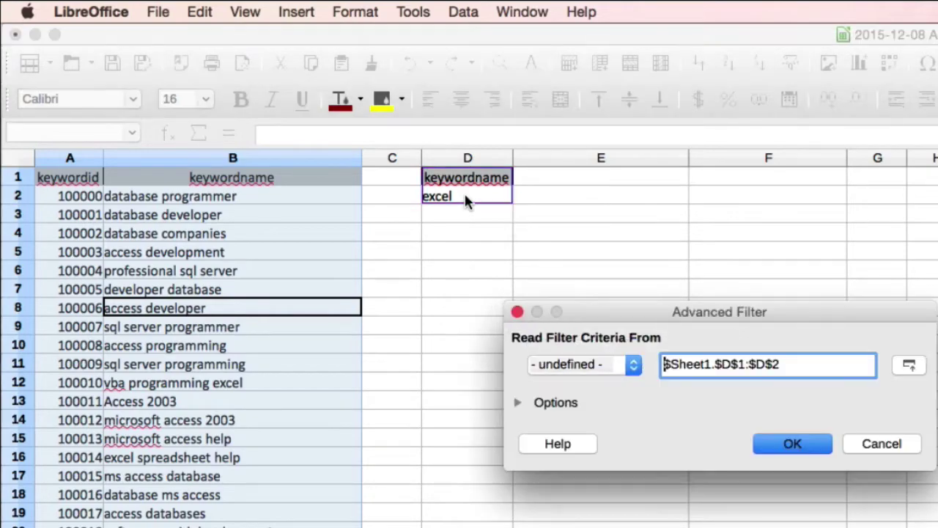
{"action": "left_click", "coordinate": [517, 402]}
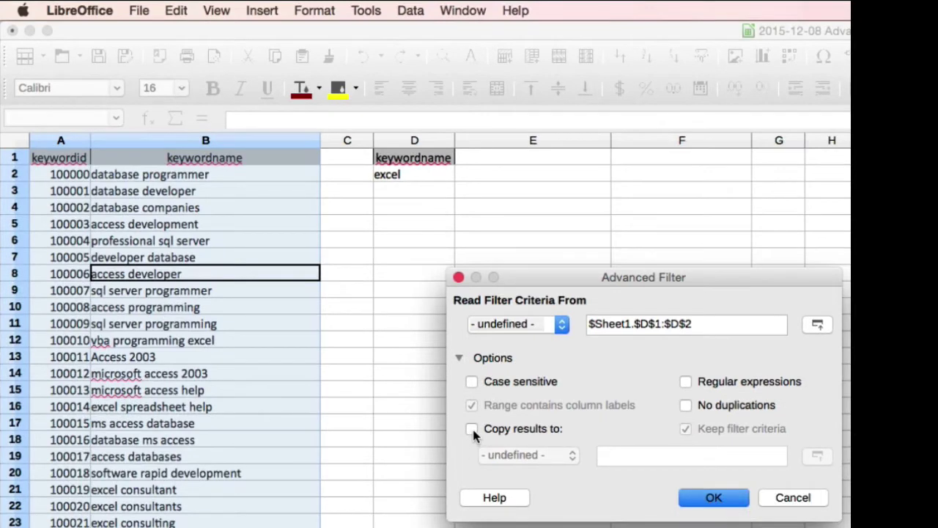
{"action": "left_click", "coordinate": [472, 429]}
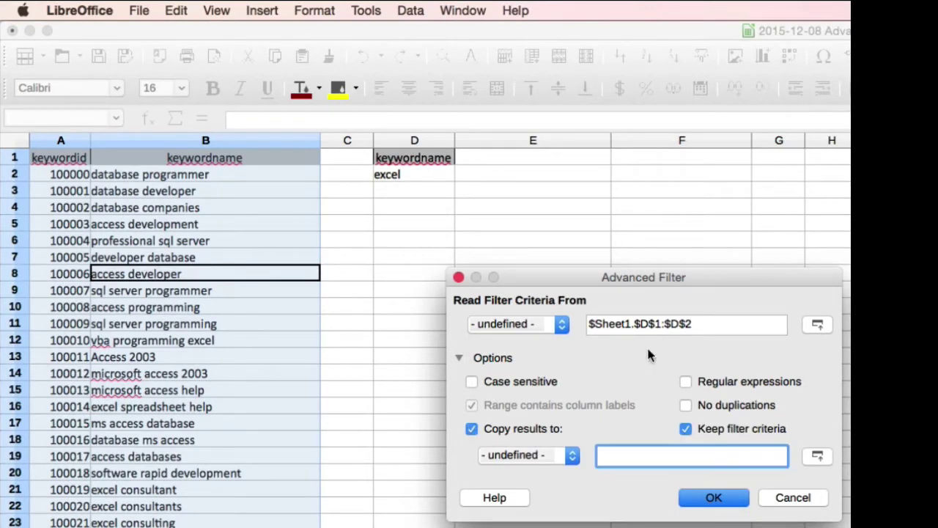
{"action": "left_click", "coordinate": [646, 156]}
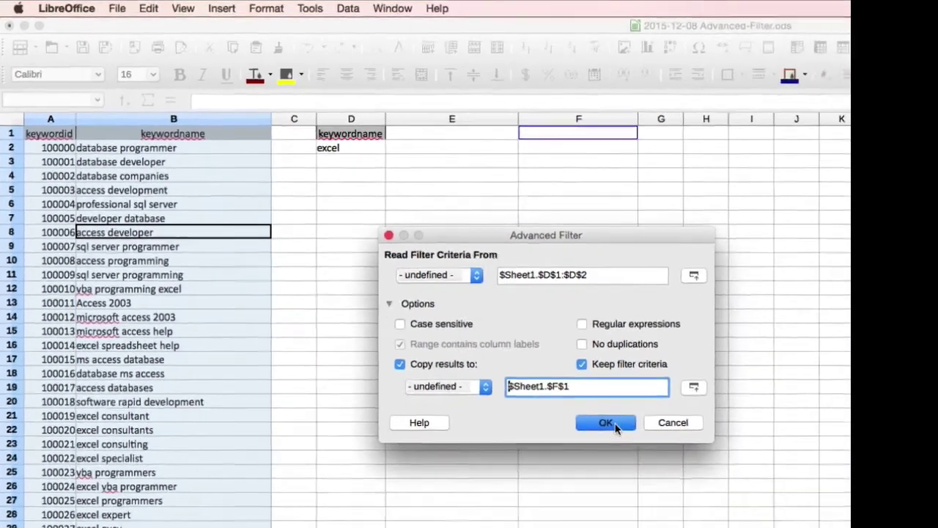
{"action": "left_click", "coordinate": [605, 422]}
{"action": "left_click_drag", "start_coordinate": [578, 119], "coordinate": [636, 119]}
- Auto-fit columns F and G and step through the results to confirm each contains excel
{"action": "double_click", "coordinate": [569, 119]}
{"action": "left_click", "coordinate": [562, 196]}
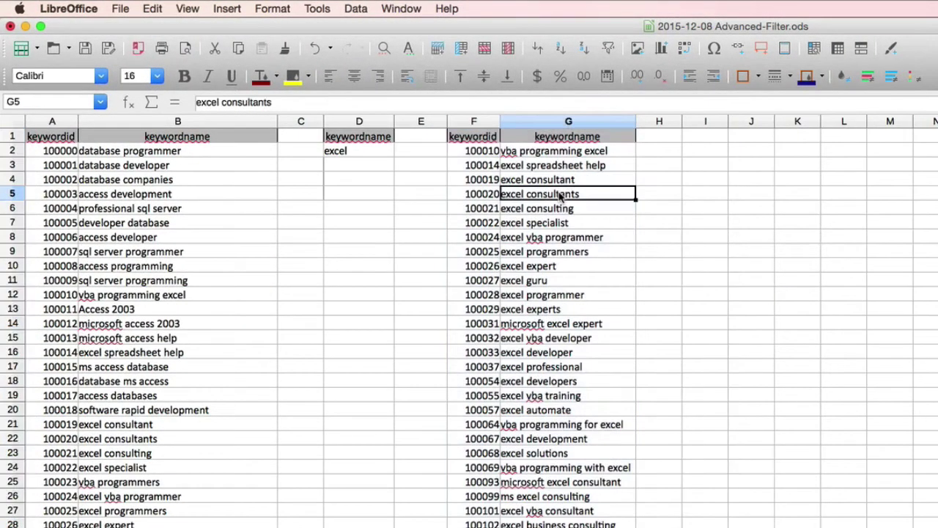
{"action": "key", "text": "Down"}
{"action": "key", "text": "Down"}
{"action": "key", "text": "Down"}
{"action": "key", "text": "Down"}
{"action": "key", "text": "Down"}
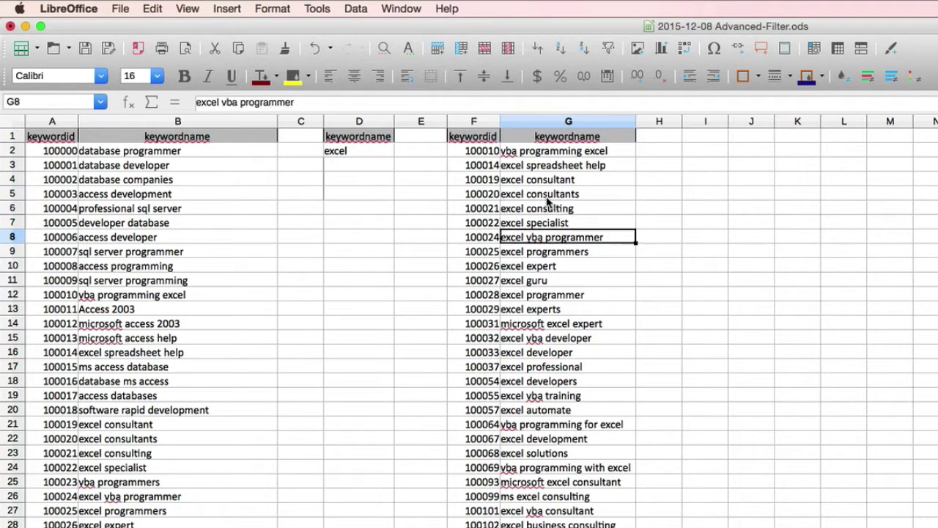
{"action": "key", "text": "Down"}
{"action": "key", "text": "Up"}
{"action": "key", "text": "Up"}
{"action": "key", "text": "Down"}
{"action": "key", "text": "Down"}
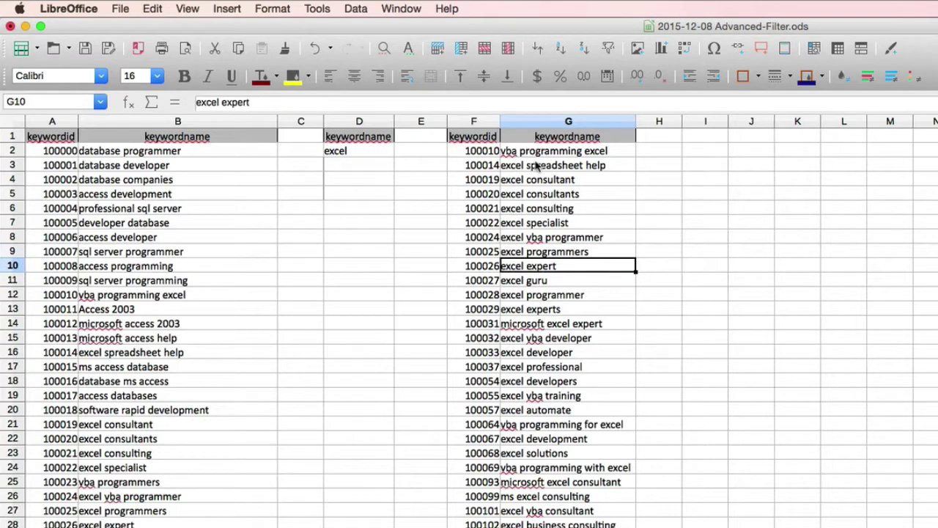
{"action": "left_click", "coordinate": [544, 161]}
{"action": "left_click", "coordinate": [546, 152]}
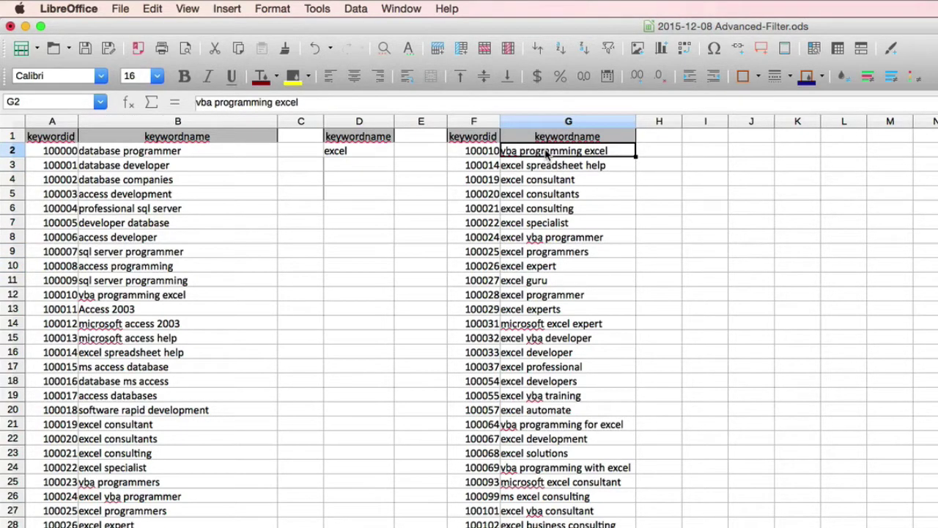
{"action": "left_click", "coordinate": [558, 486]}
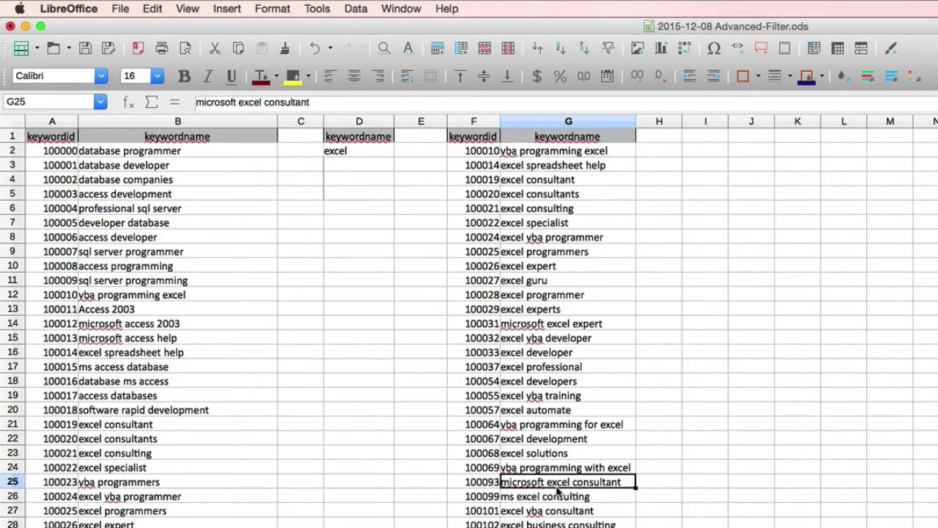
{"action": "left_click", "coordinate": [361, 151]}
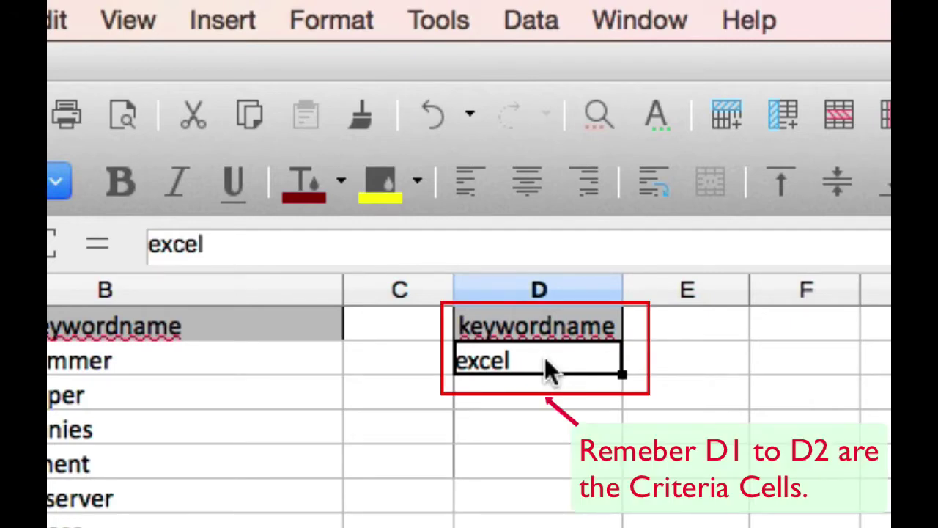
- Enter ^() in D2, then insert excel between the parentheses to make ^(excel)
{"action": "type", "text": "^"}
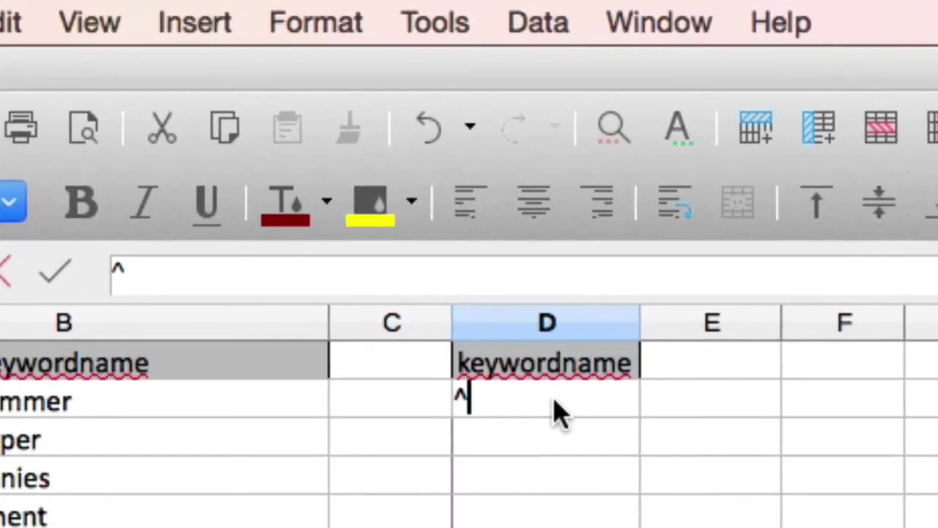
{"action": "type", "text": "()"}
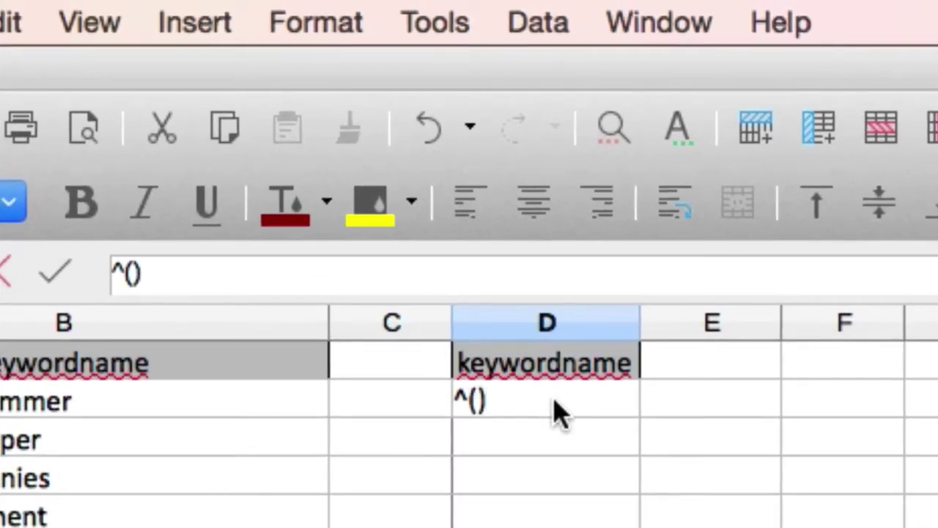
{"action": "key", "text": "Left"}
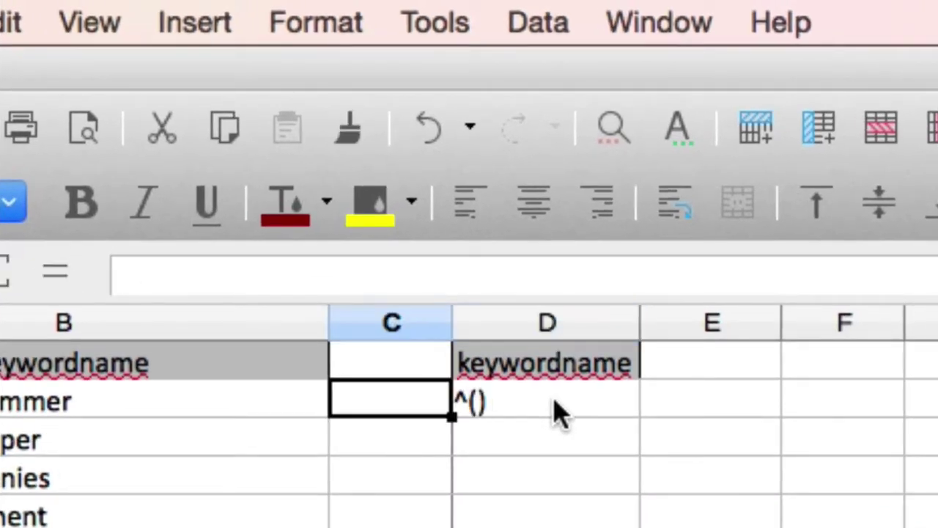
{"action": "left_click", "coordinate": [557, 411]}
{"action": "key", "text": "Left"}
{"action": "key", "text": "Left"}
{"action": "left_click", "coordinate": [601, 414]}
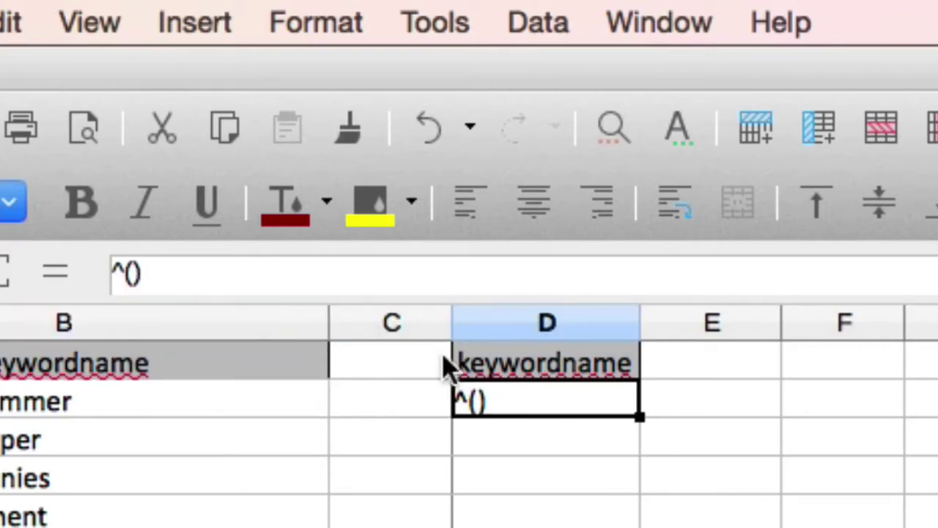
{"action": "left_click", "coordinate": [133, 271]}
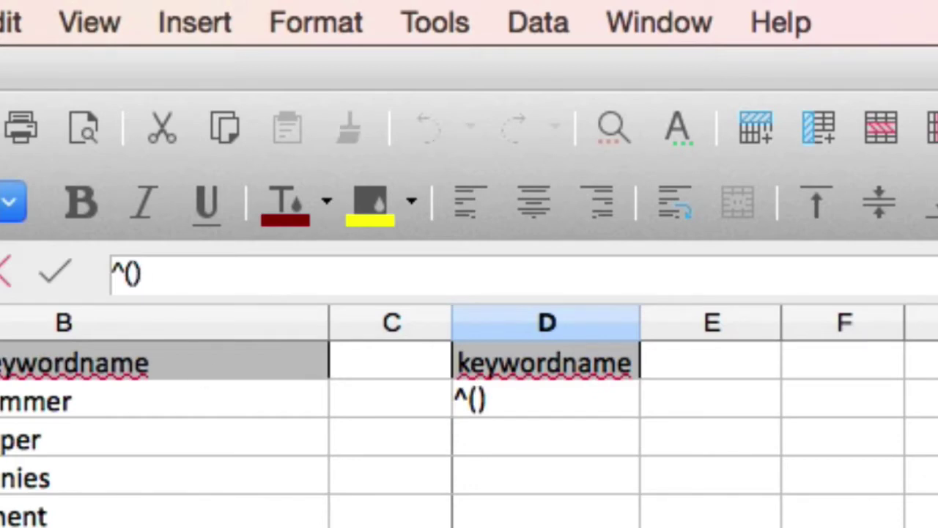
{"action": "type", "text": "excel"}
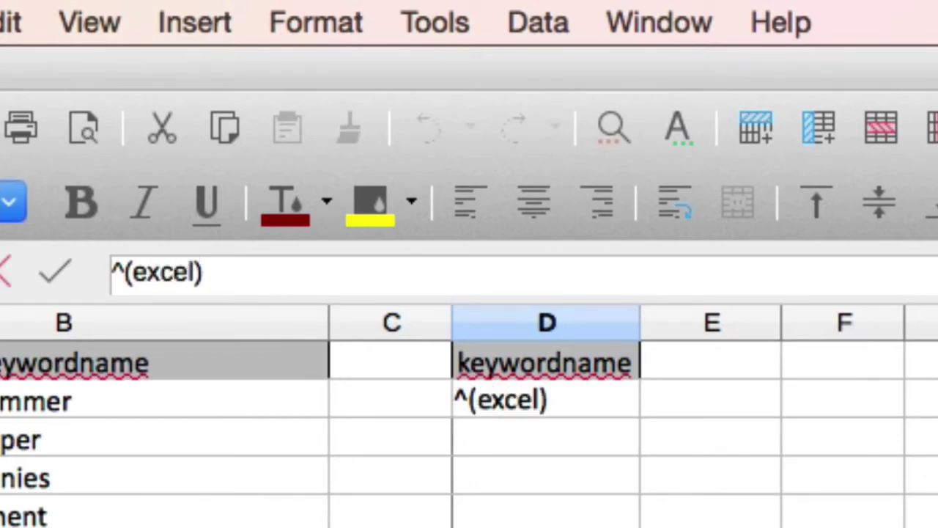
{"action": "key", "text": "Return"}
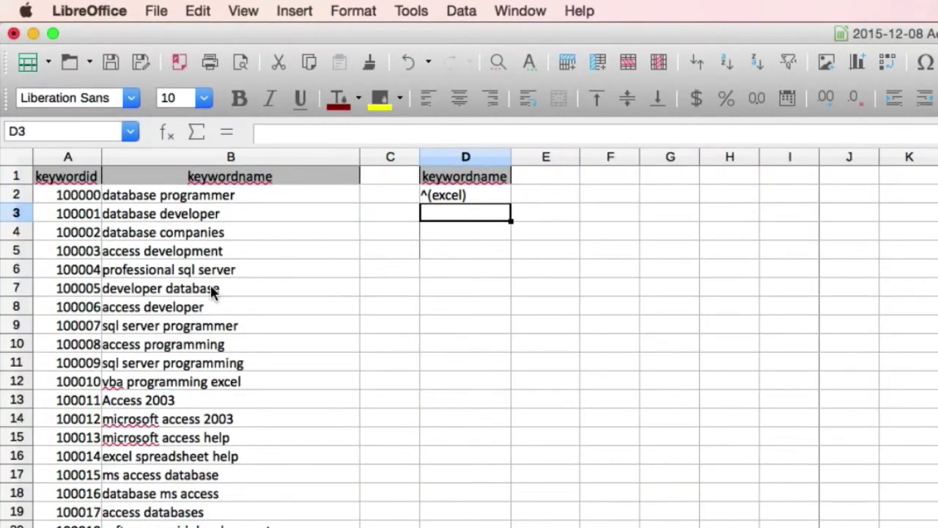
- Rerun Advanced Filter with criteria $D$1:$D$2, output to $F$1, and Regular expressions enabled
{"action": "left_click", "coordinate": [22, 527]}
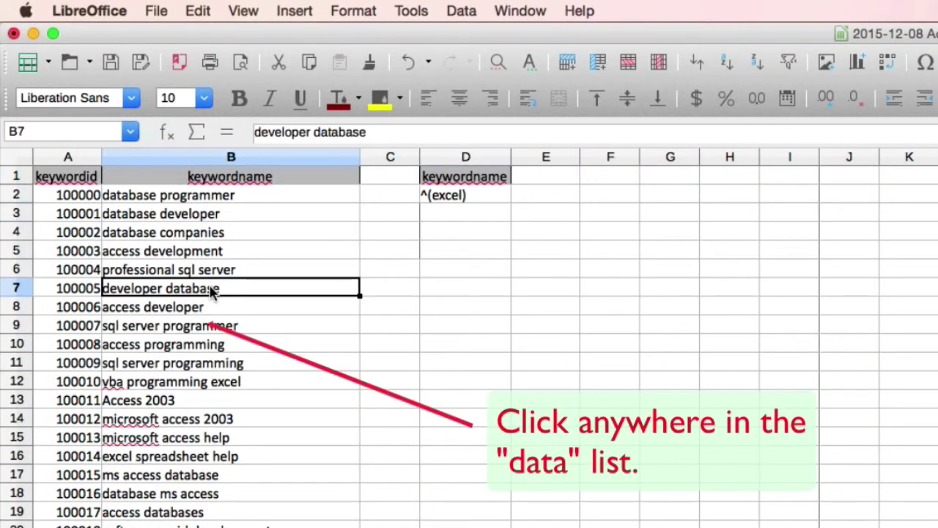
{"action": "left_click", "coordinate": [460, 11]}
{"action": "mouse_move", "coordinate": [616, 170]}
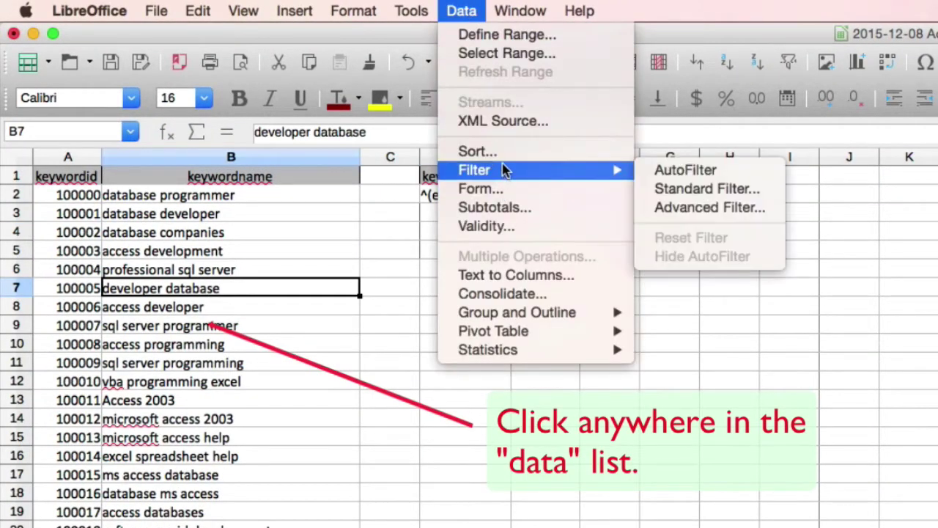
{"action": "left_click", "coordinate": [721, 210]}
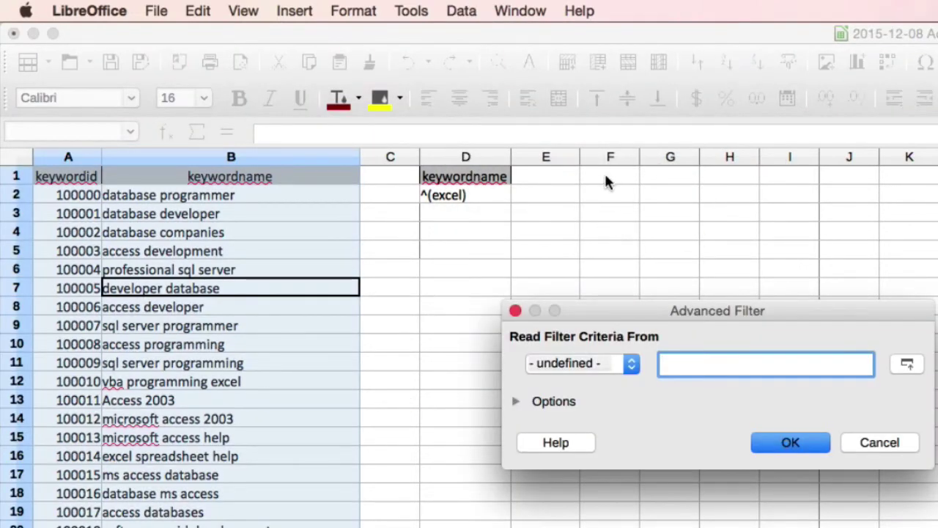
{"action": "left_click", "coordinate": [444, 183]}
{"action": "left_click_drag", "start_coordinate": [444, 184], "coordinate": [446, 196]}
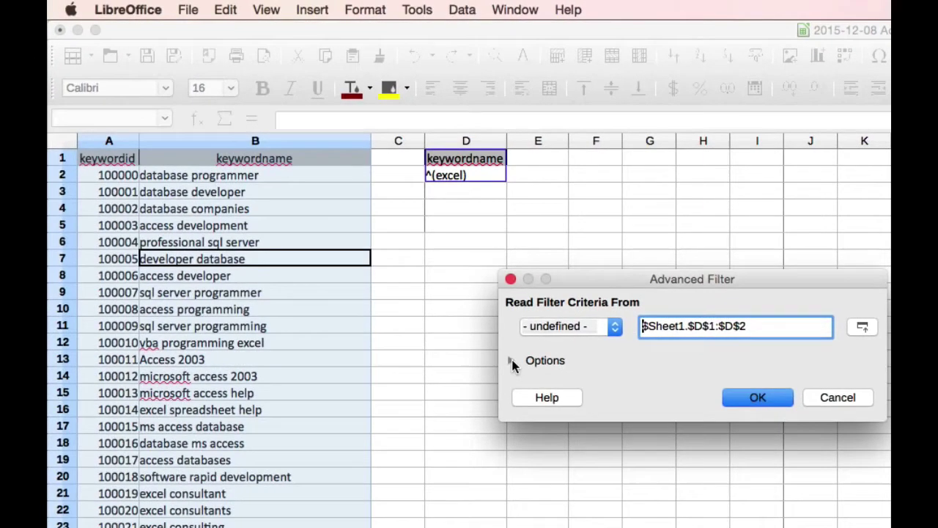
{"action": "left_click", "coordinate": [513, 379]}
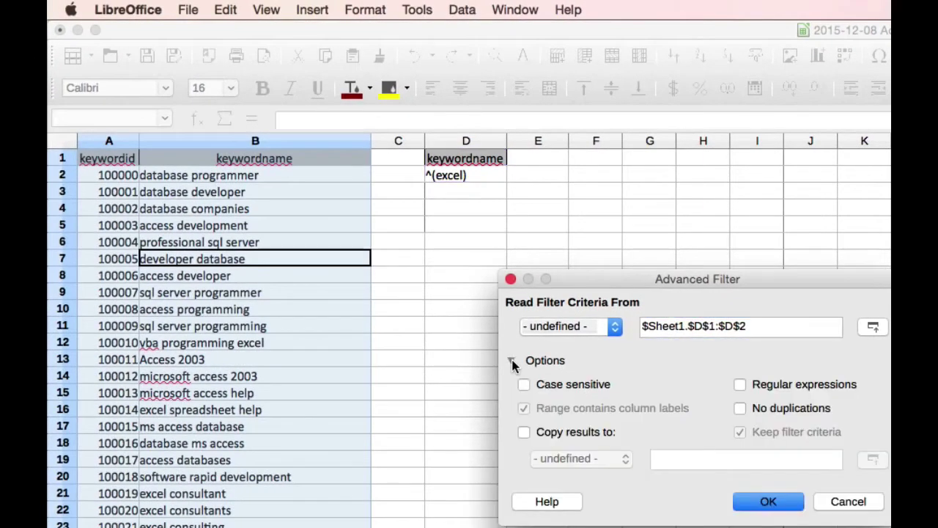
{"action": "left_click", "coordinate": [530, 431]}
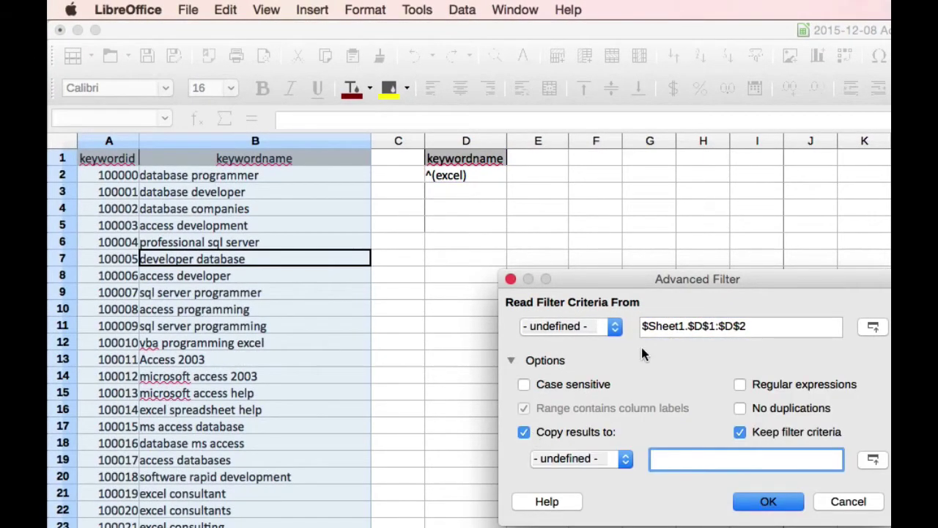
{"action": "left_click", "coordinate": [596, 159]}
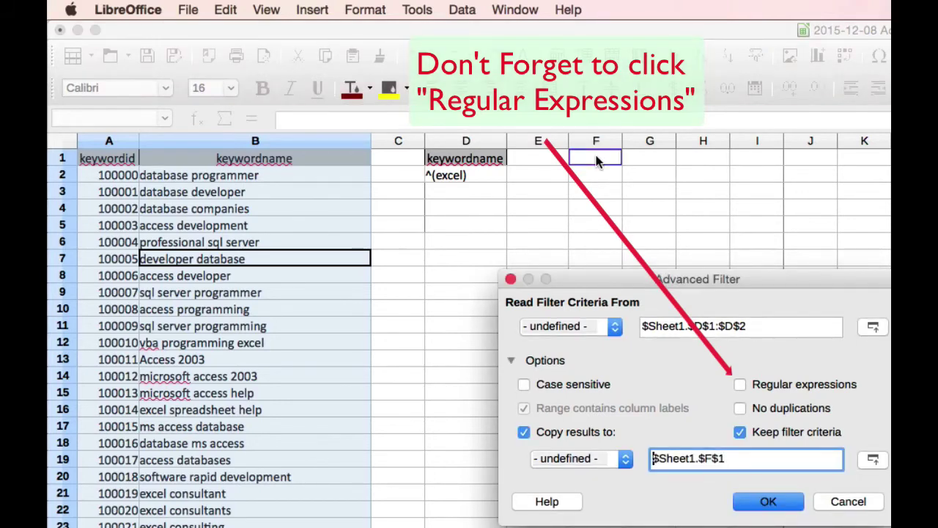
{"action": "left_click", "coordinate": [740, 386]}
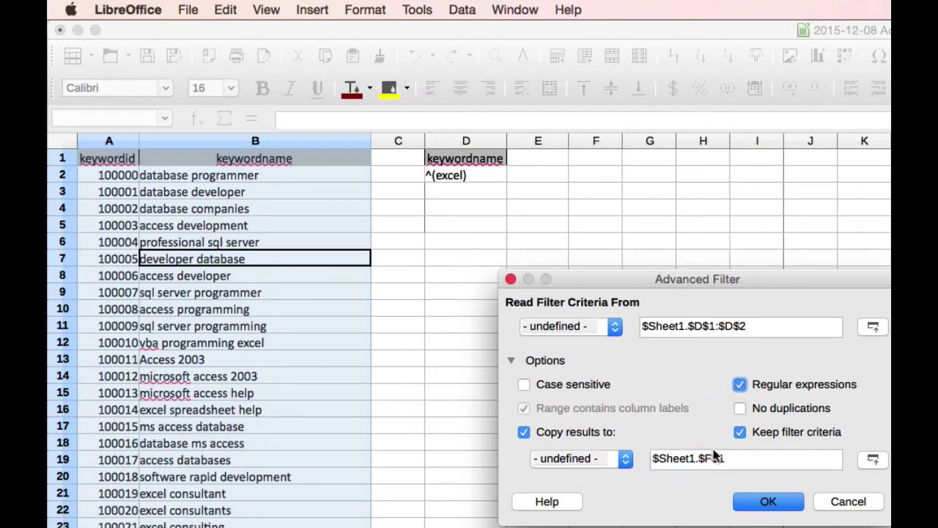
{"action": "left_click", "coordinate": [767, 500]}
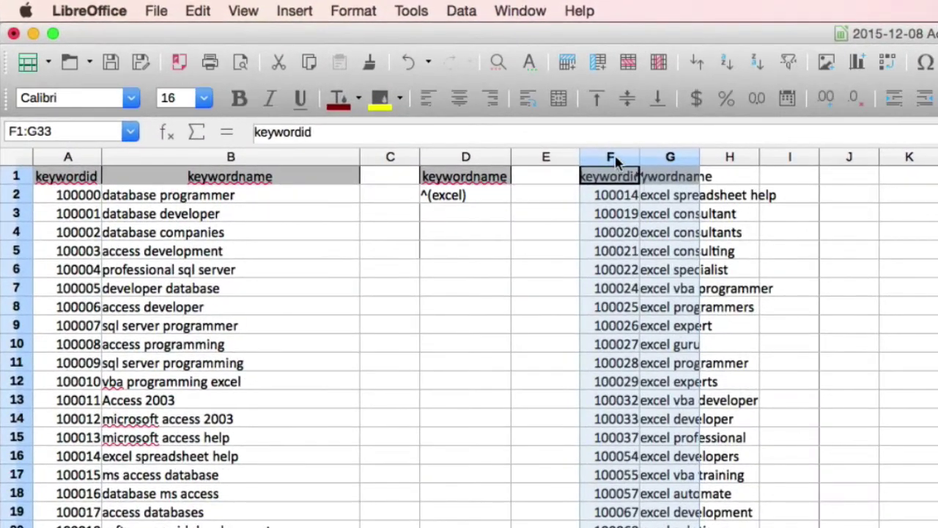
- Widen column G so the copied keyword names show in full, then check G4
{"action": "left_click", "coordinate": [596, 140]}
{"action": "left_click_drag", "start_coordinate": [612, 158], "coordinate": [804, 157]}
{"action": "left_click", "coordinate": [726, 233]}
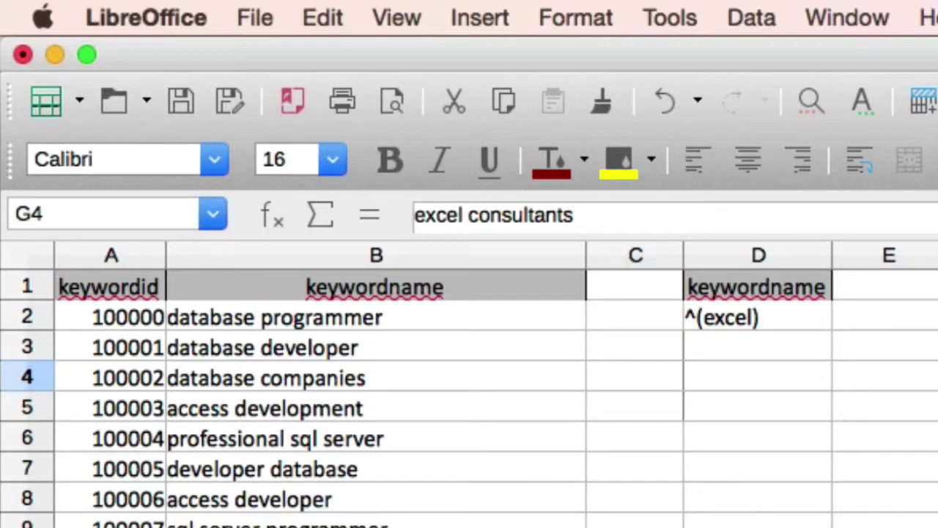
- Edit D2 from ^(excel) to (excel)$ by removing the ^ and appending $
{"action": "left_click", "coordinate": [747, 324]}
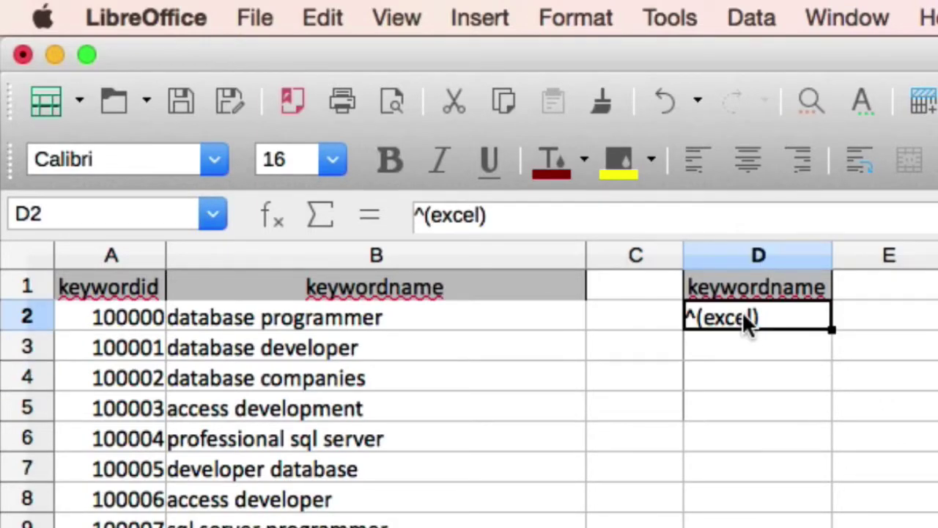
{"action": "left_click", "coordinate": [426, 215]}
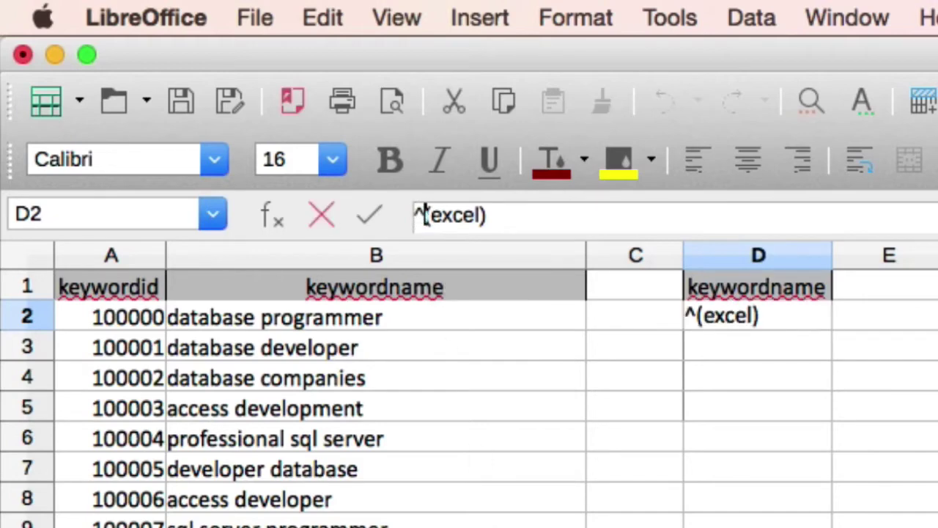
{"action": "key", "text": "BackSpace"}
{"action": "key", "text": "Right"}
{"action": "key", "text": "Right"}
{"action": "key", "text": "Right"}
{"action": "key", "text": "Right"}
{"action": "key", "text": "Right"}
{"action": "key", "text": "Right"}
{"action": "key", "text": "Right"}
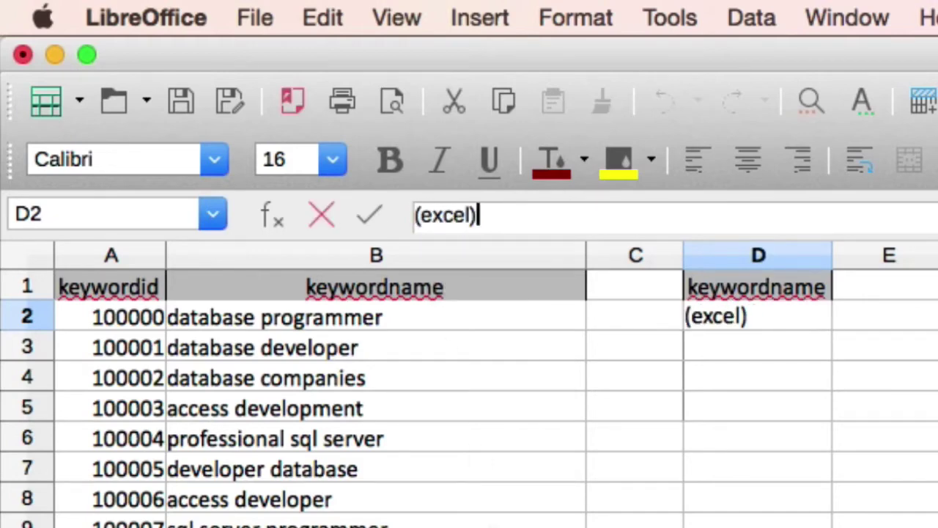
{"action": "type", "text": "$"}
{"action": "key", "text": "Return"}
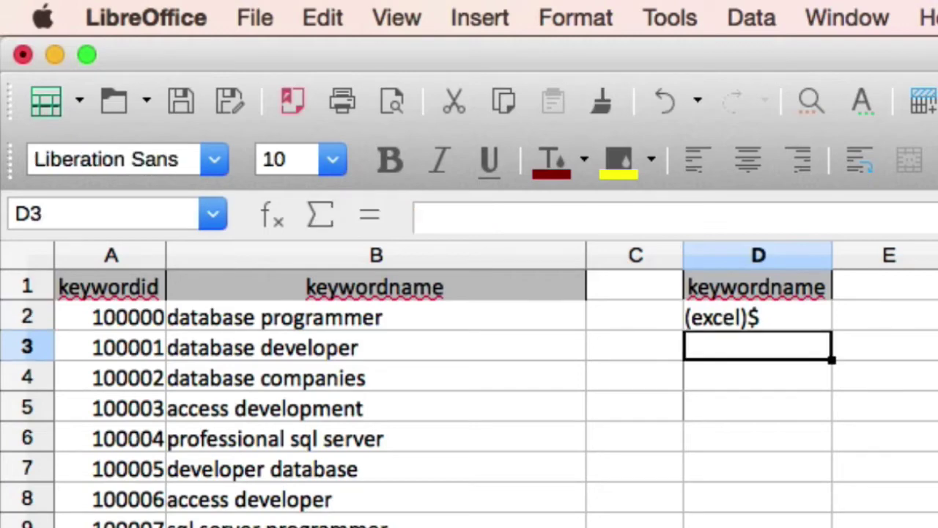
{"action": "key", "text": "super+Tab"}
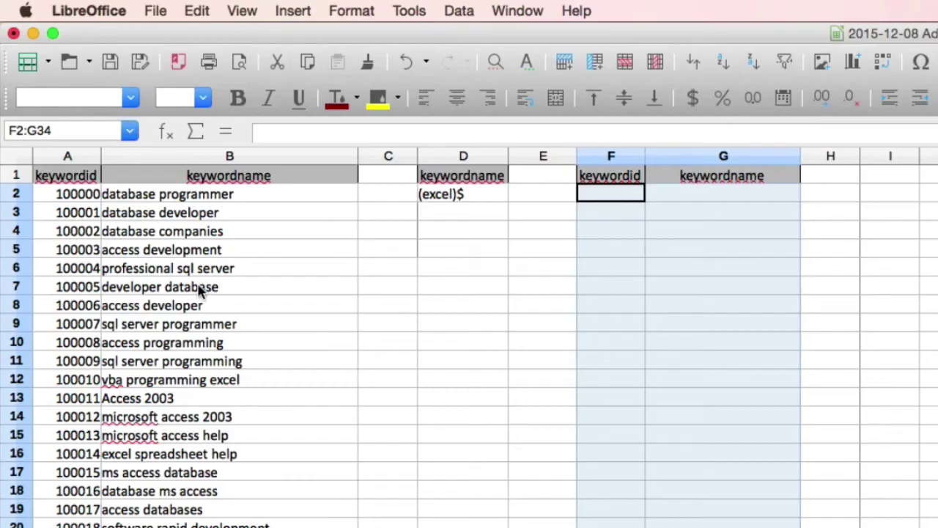
- Configure Advanced Filter: criteria $D$1:$D$2, copy results to $F$1, regular expressions on
{"action": "left_click", "coordinate": [199, 290]}
{"action": "left_click", "coordinate": [459, 11]}
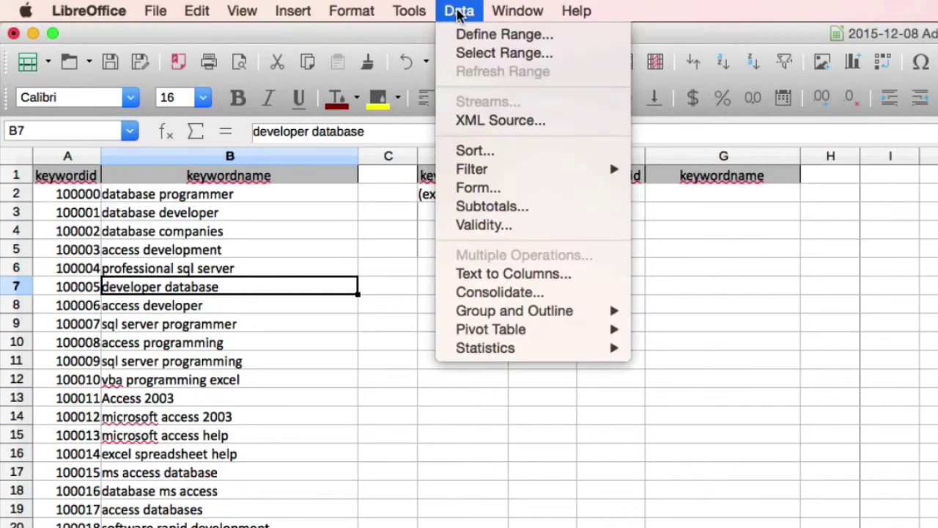
{"action": "mouse_move", "coordinate": [528, 171]}
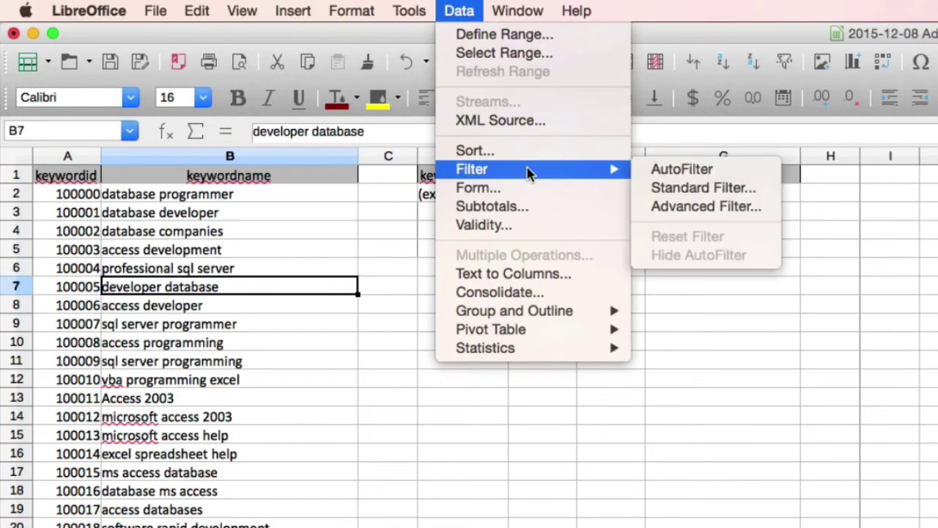
{"action": "left_click", "coordinate": [693, 206]}
{"action": "left_click_drag", "start_coordinate": [463, 183], "coordinate": [463, 195]}
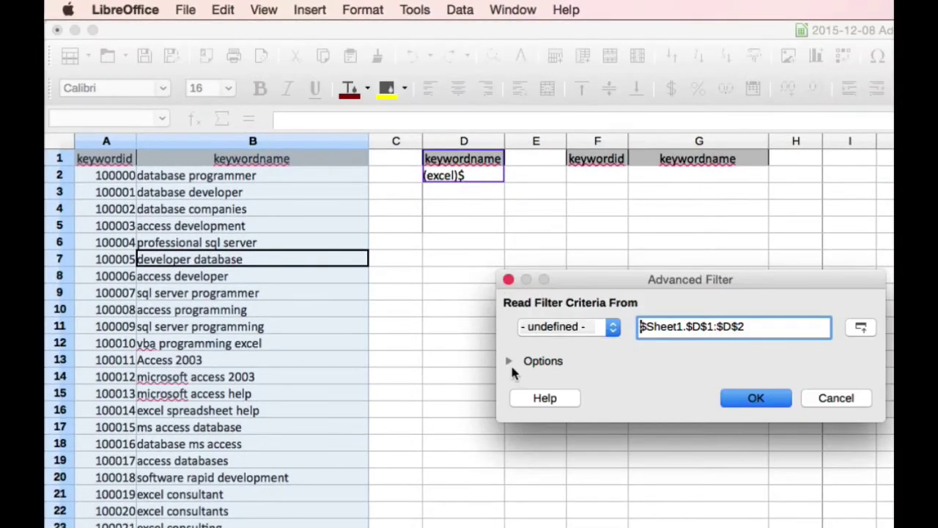
{"action": "left_click", "coordinate": [509, 360]}
{"action": "left_click", "coordinate": [521, 433]}
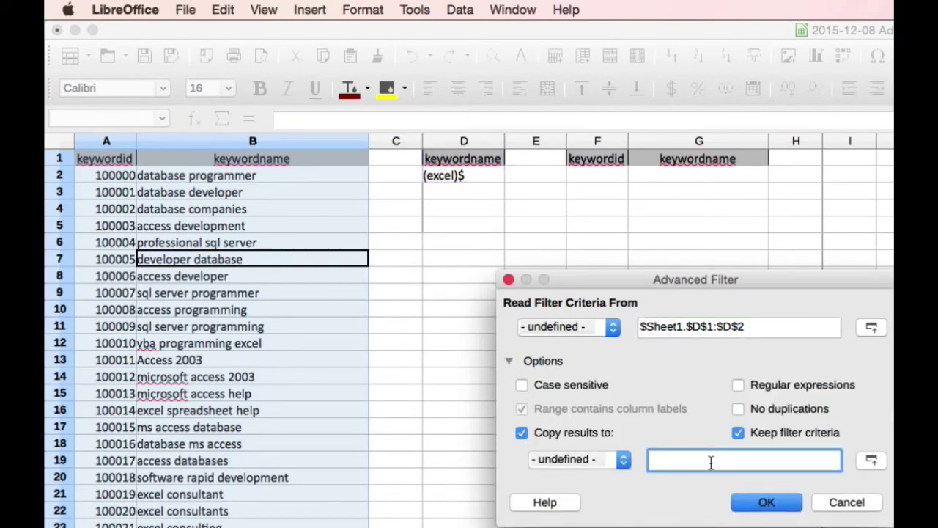
{"action": "left_click", "coordinate": [596, 163]}
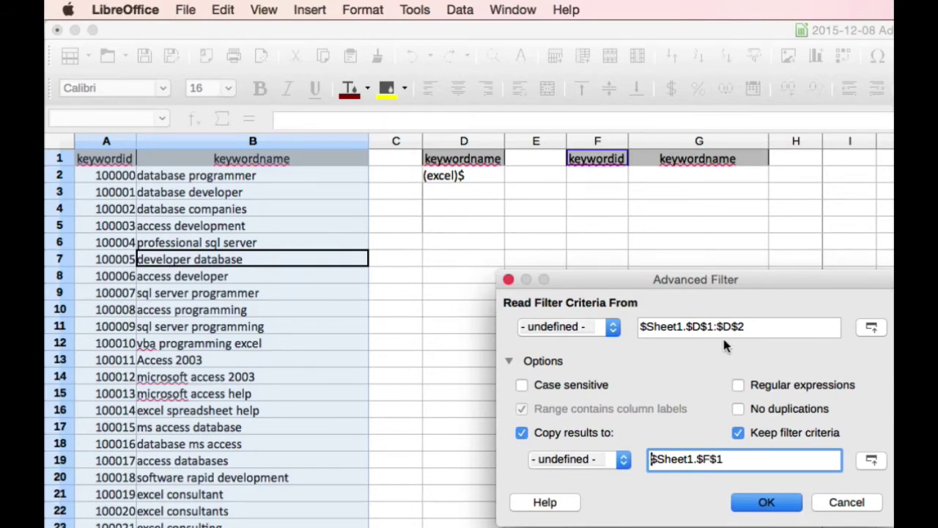
{"action": "left_click", "coordinate": [764, 387]}
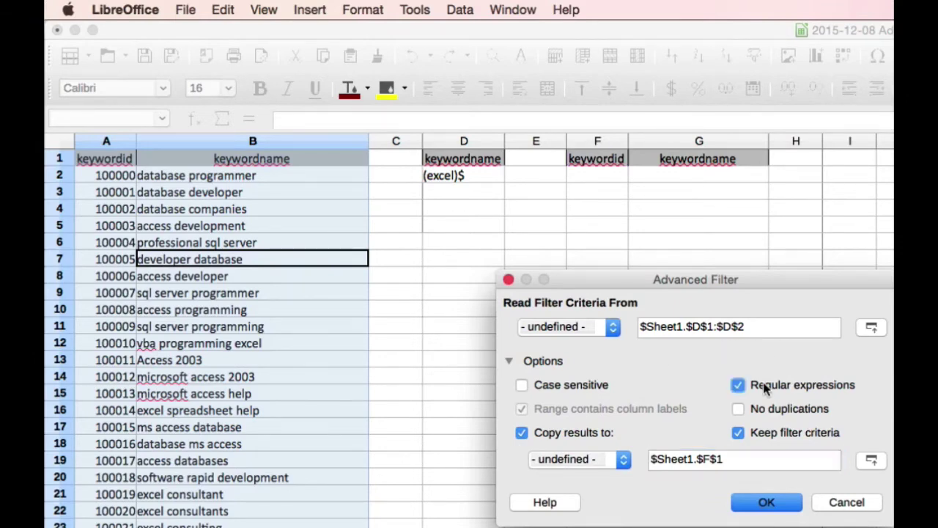
- Run the filter to copy keywords ending in excel to F1, then widen column G
{"action": "left_click", "coordinate": [766, 501]}
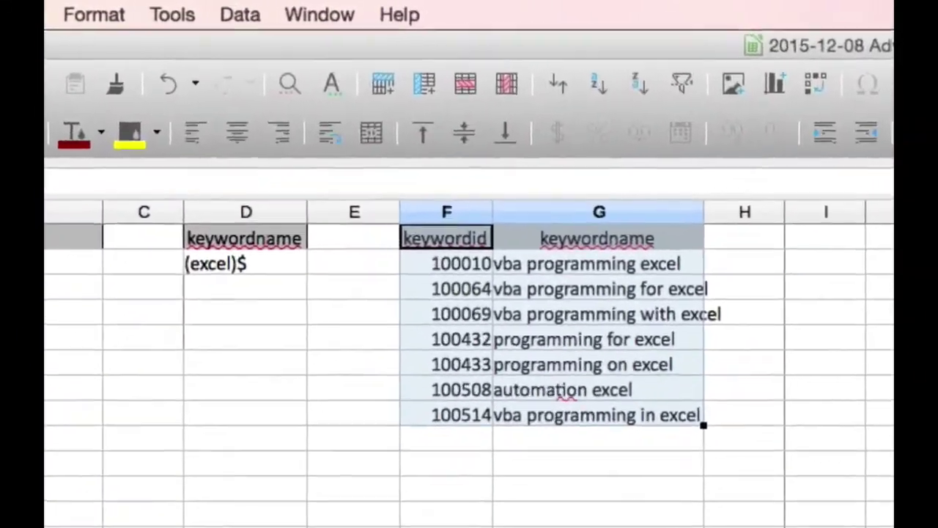
{"action": "left_click", "coordinate": [770, 198]}
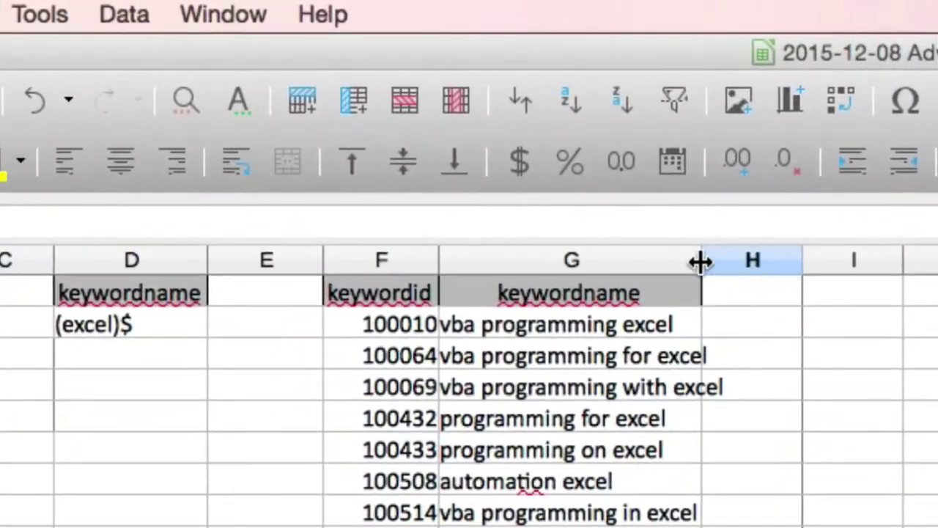
{"action": "left_click_drag", "start_coordinate": [700, 262], "coordinate": [757, 267]}
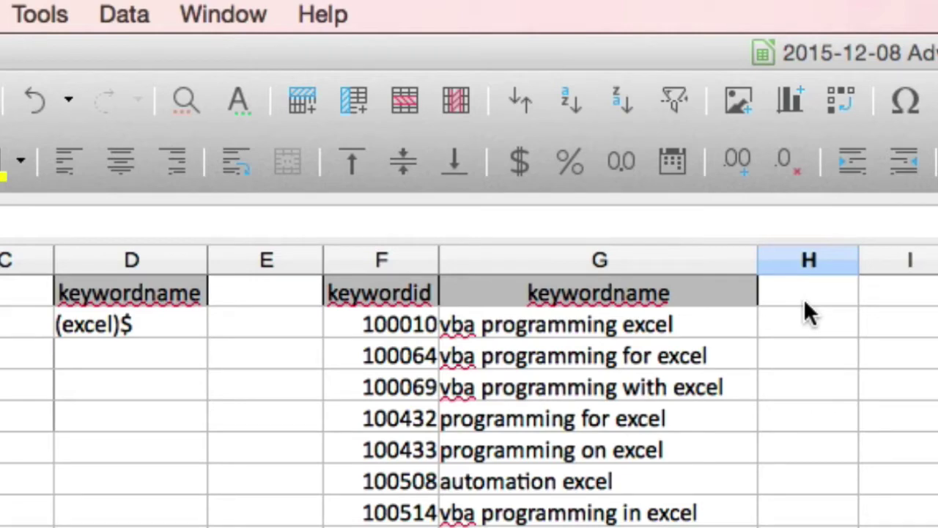
{"action": "left_click", "coordinate": [96, 323]}
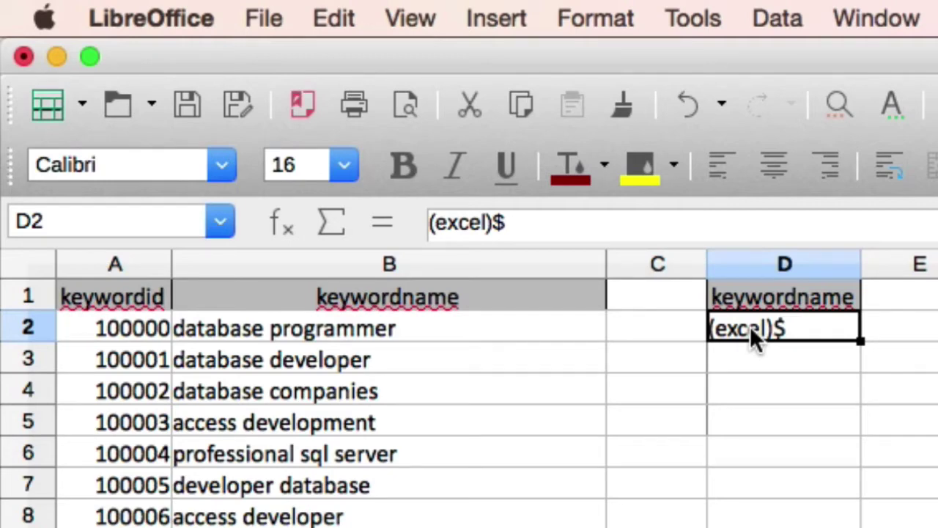
- Enter the negative-lookahead regex ^((?!excel).)*$ in D2
{"action": "type", "text": "^"}
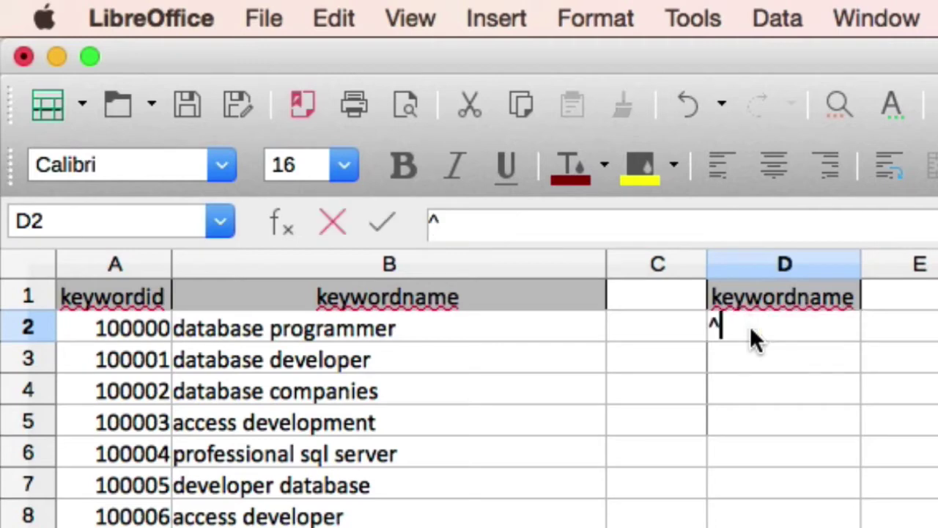
{"action": "type", "text": "(("}
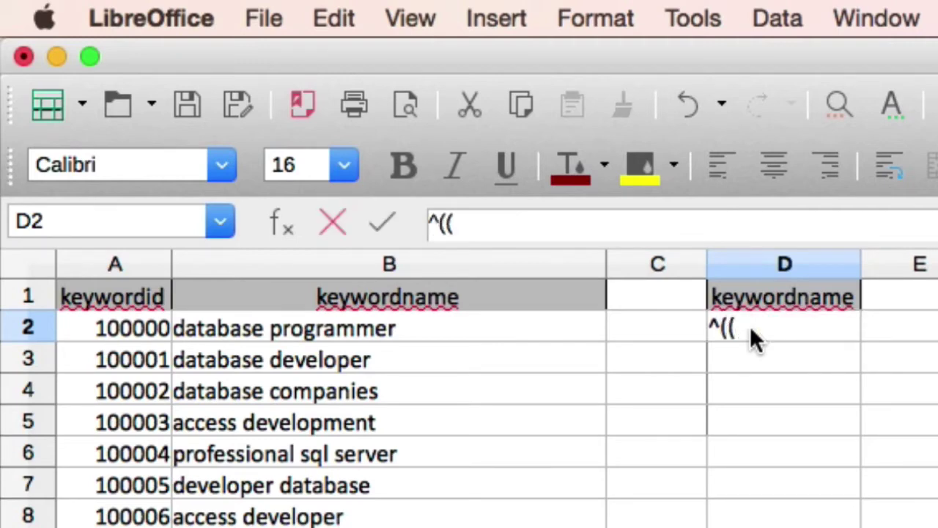
{"action": "type", "text": "?!exc"}
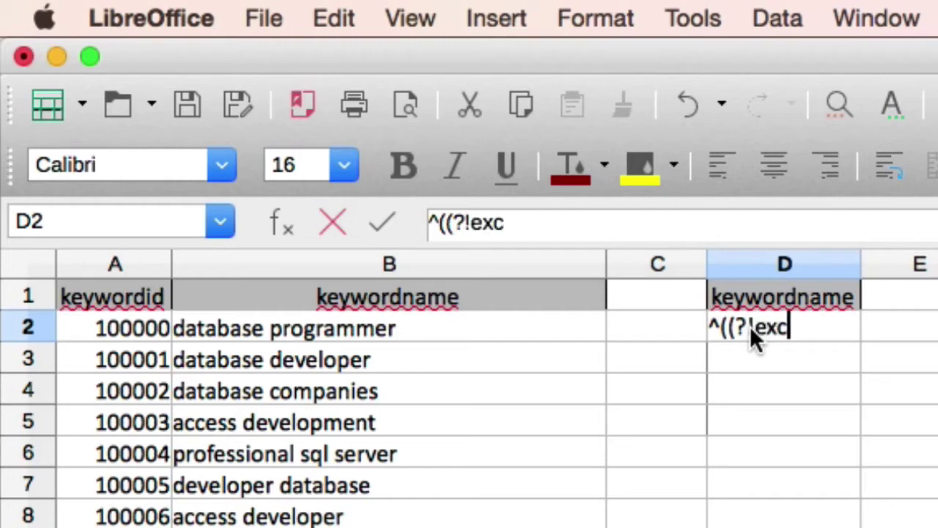
{"action": "type", "text": "el).)*$"}
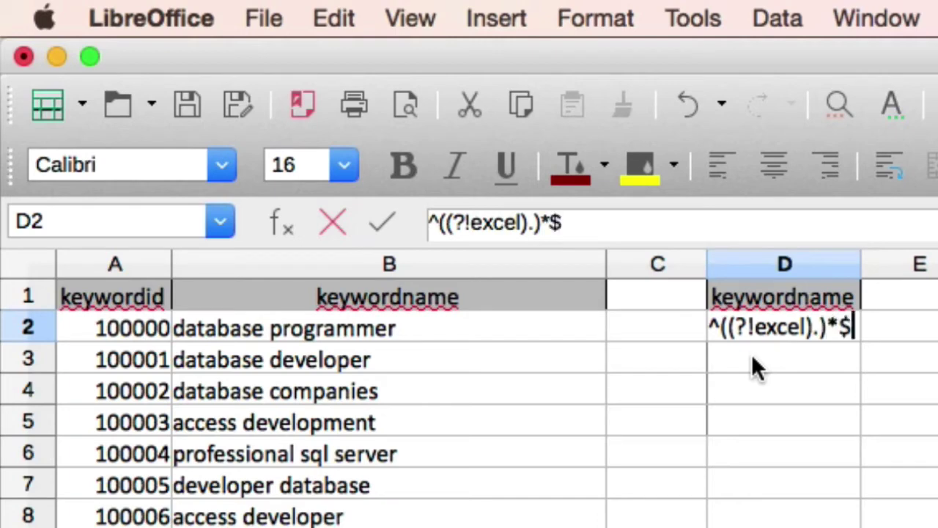
{"action": "key", "text": "Return"}
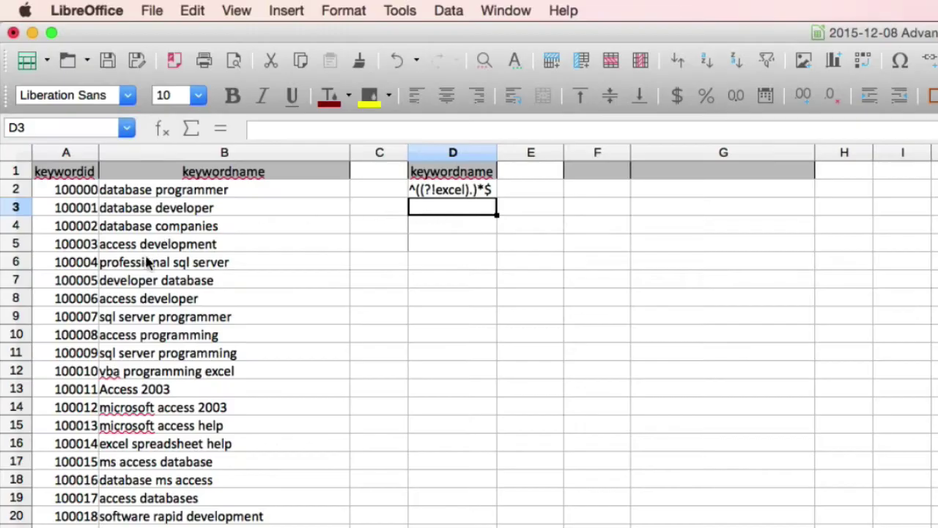
- Run an Advanced Filter on the keyword list with criteria $D$1:$D$2, copying results to F1
{"action": "left_click", "coordinate": [256, 481]}
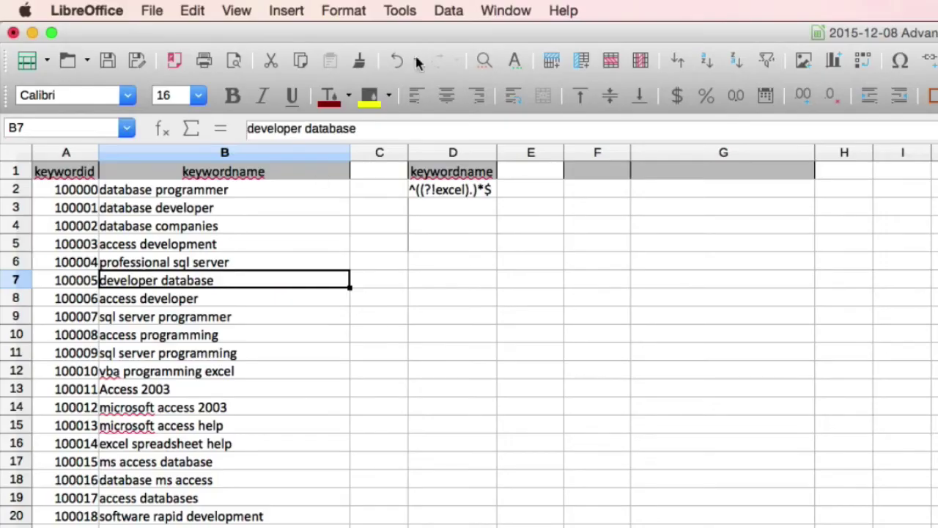
{"action": "left_click", "coordinate": [449, 10]}
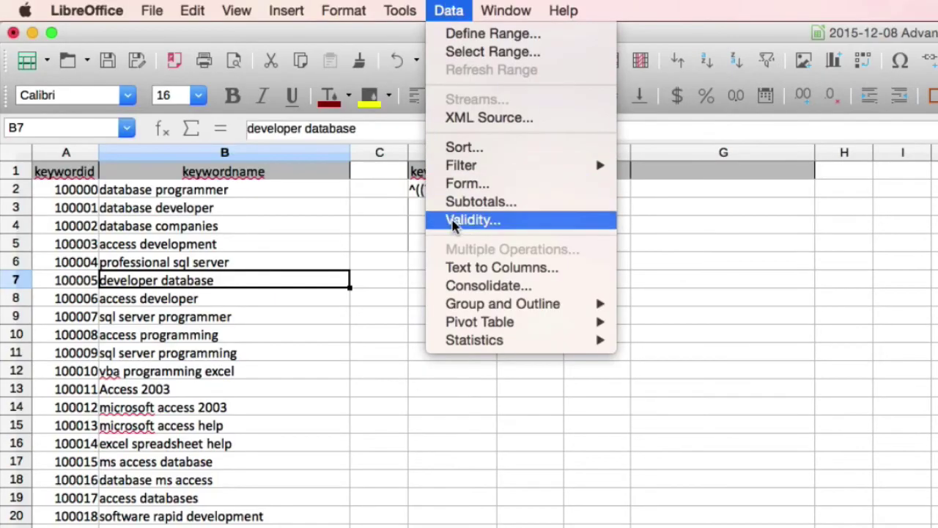
{"action": "mouse_move", "coordinate": [600, 165]}
{"action": "left_click", "coordinate": [707, 204]}
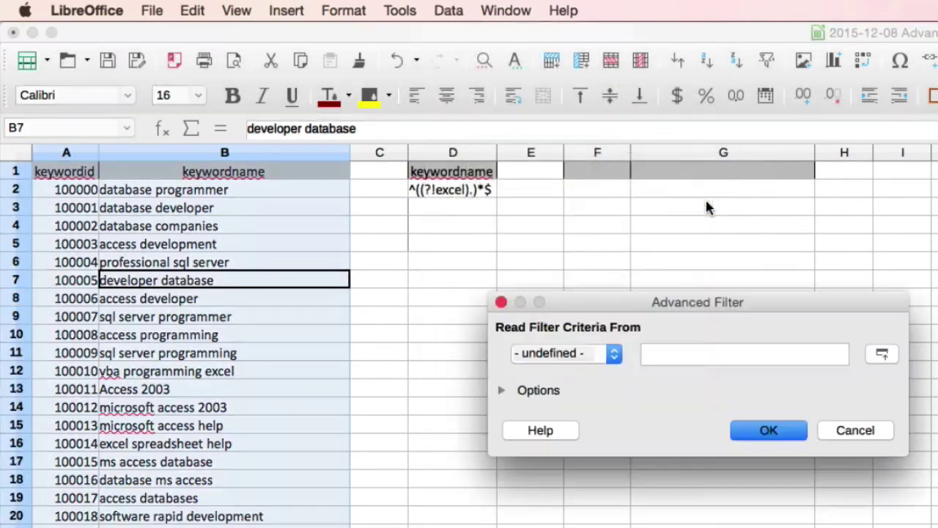
{"action": "left_click_drag", "start_coordinate": [459, 176], "coordinate": [462, 192]}
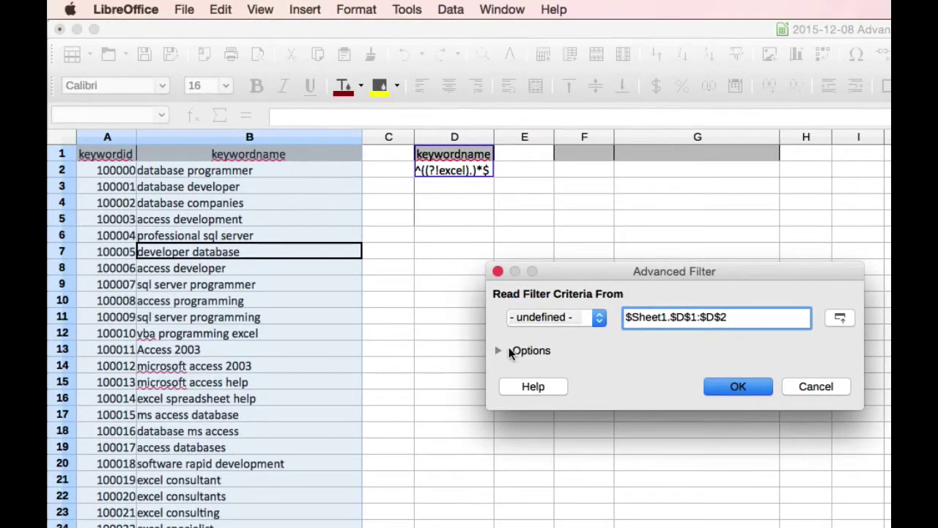
{"action": "left_click", "coordinate": [509, 349]}
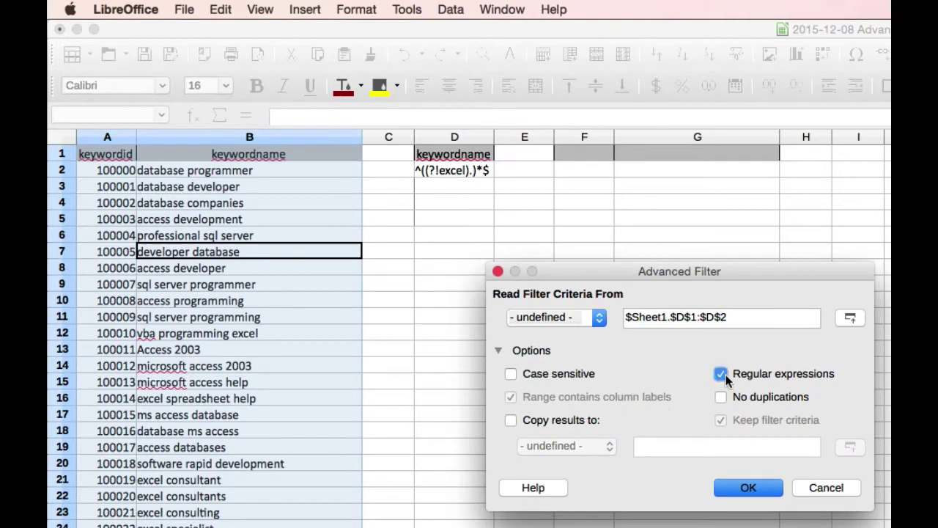
{"action": "left_click", "coordinate": [525, 420]}
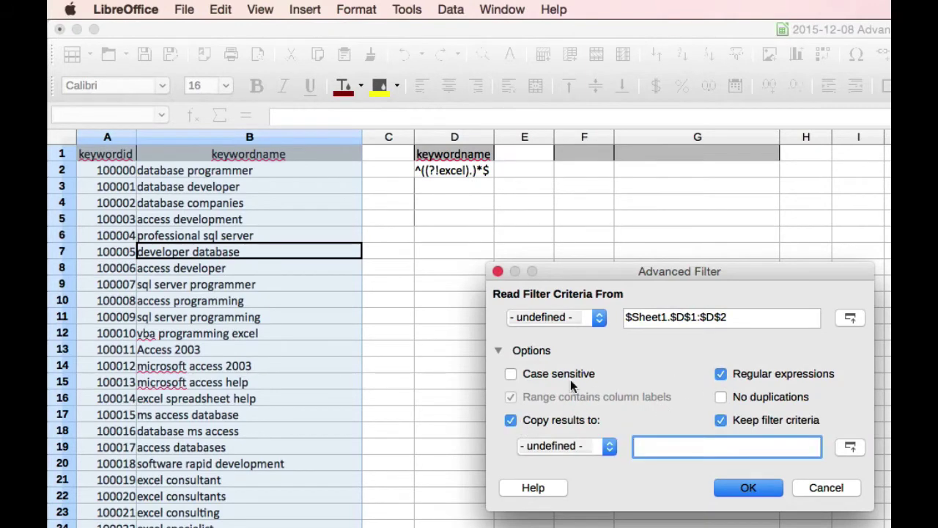
{"action": "left_click", "coordinate": [584, 152]}
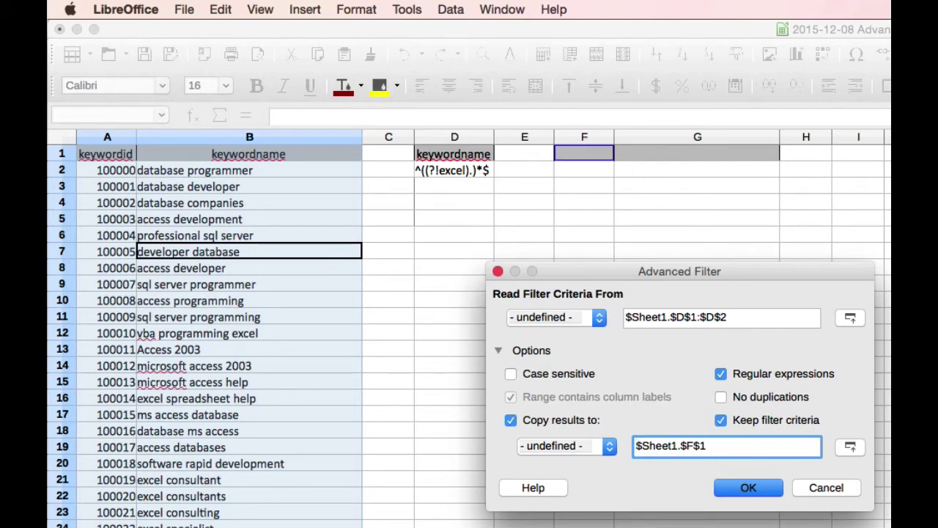
{"action": "left_click", "coordinate": [748, 489]}
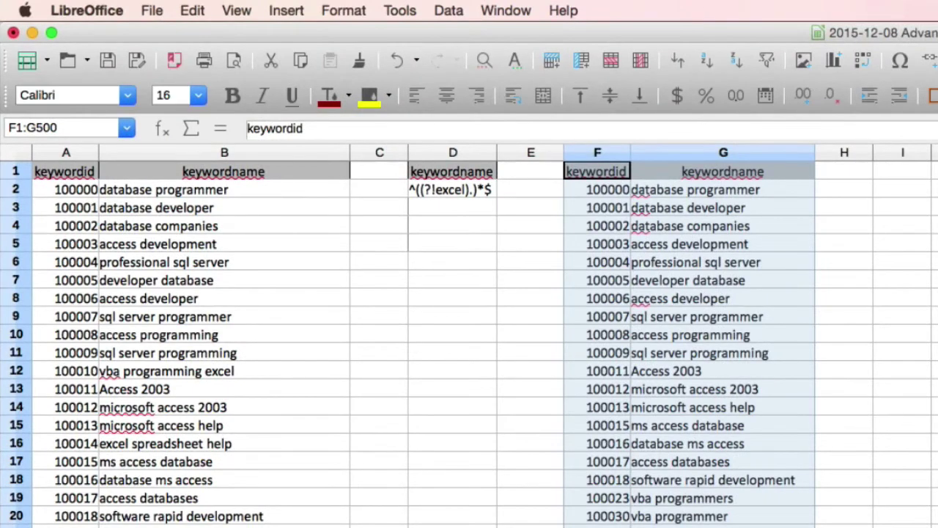
- Auto-fit column G to the width of its longest copied keyword
{"action": "left_click", "coordinate": [778, 147]}
{"action": "left_click", "coordinate": [902, 207]}
{"action": "left_click", "coordinate": [798, 151]}
{"action": "double_click", "coordinate": [814, 152]}
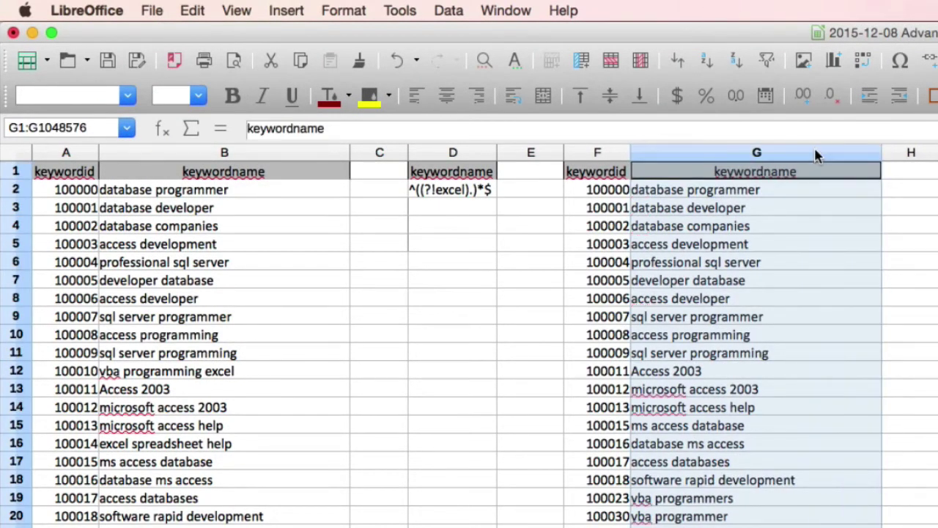
{"action": "left_click", "coordinate": [729, 295]}
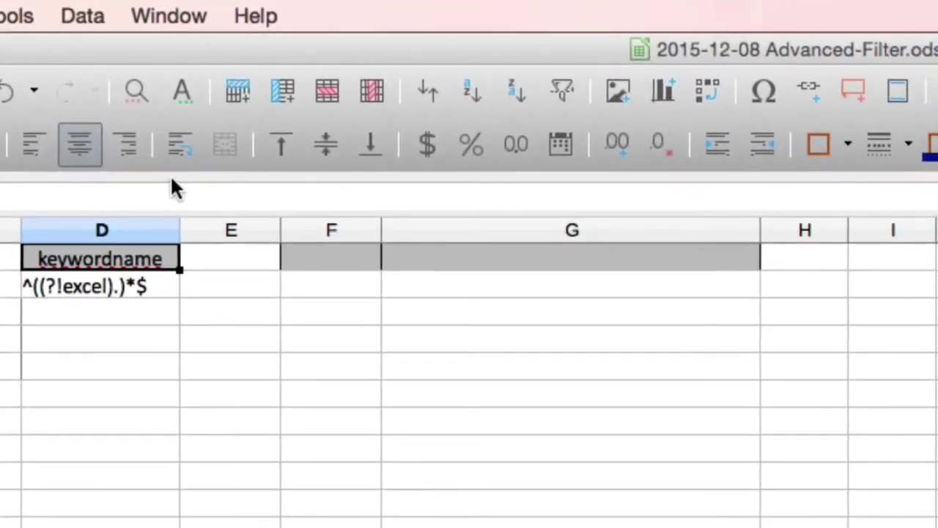
- Copy the keywordname header from D1 into E1, F1 and G1
{"action": "key", "text": "super+c"}
{"action": "key", "text": "Right"}
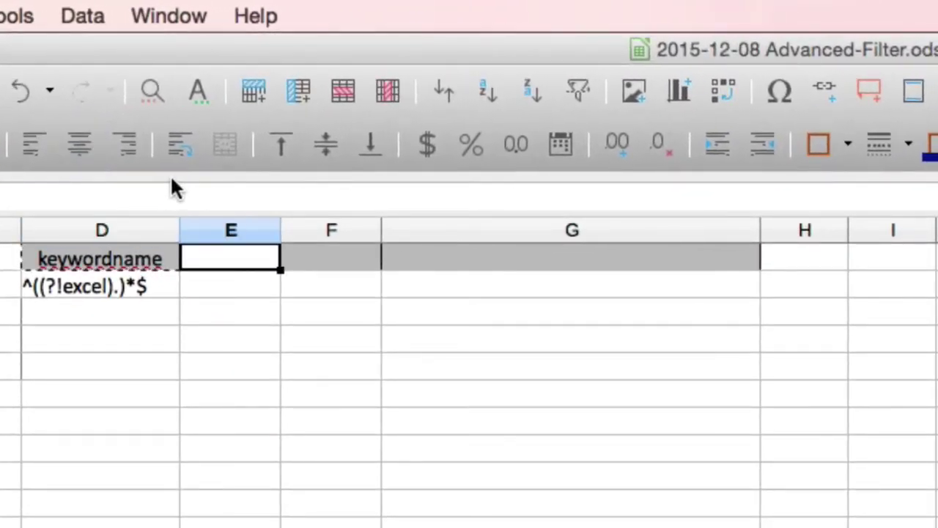
{"action": "key", "text": "super+v"}
{"action": "key", "text": "Right"}
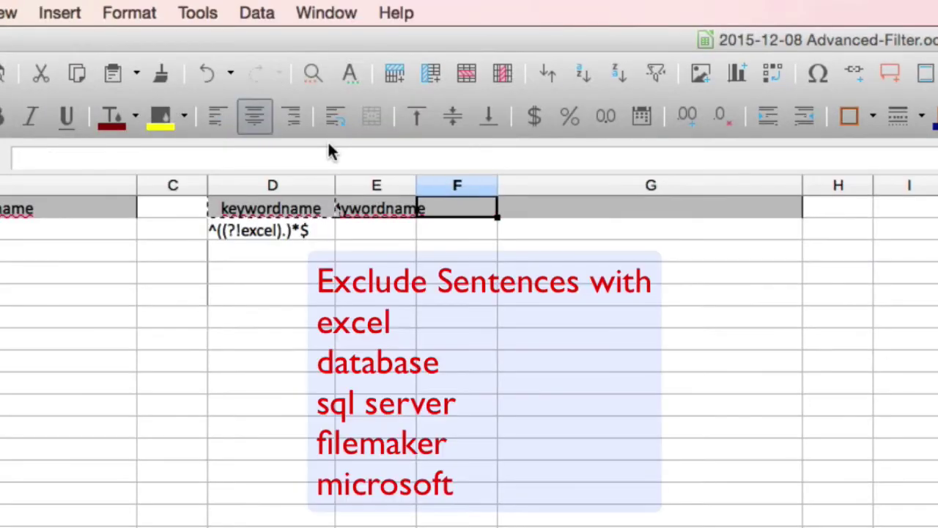
{"action": "key", "text": "shift+Right"}
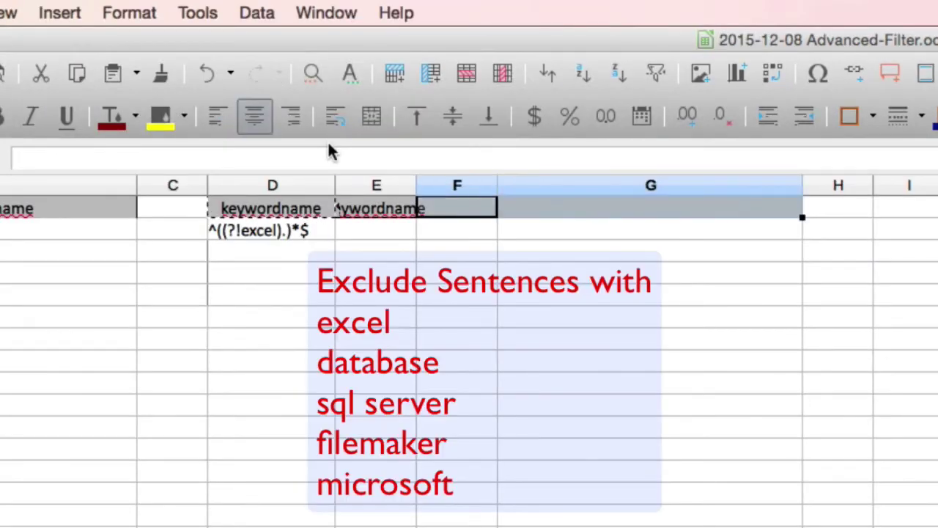
{"action": "key", "text": "super+v"}
- Widen columns E–G and enter ^((?!database).)*$ as the E2 criterion
{"action": "left_click_drag", "start_coordinate": [390, 187], "coordinate": [513, 184]}
{"action": "double_click", "coordinate": [495, 183]}
{"action": "left_click", "coordinate": [540, 256]}
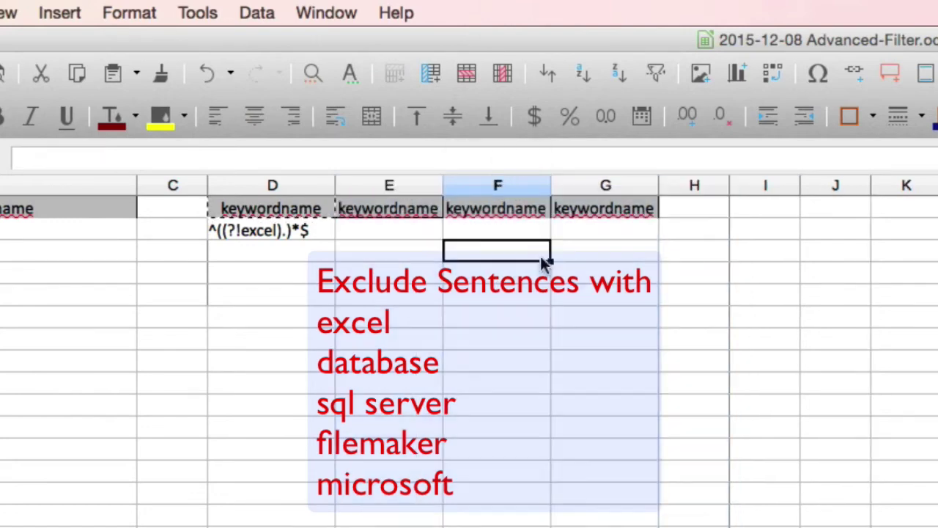
{"action": "left_click_drag", "start_coordinate": [444, 179], "coordinate": [475, 184]}
{"action": "left_click_drag", "start_coordinate": [579, 185], "coordinate": [606, 183]}
{"action": "left_click_drag", "start_coordinate": [714, 185], "coordinate": [748, 184]}
{"action": "left_click", "coordinate": [254, 232]}
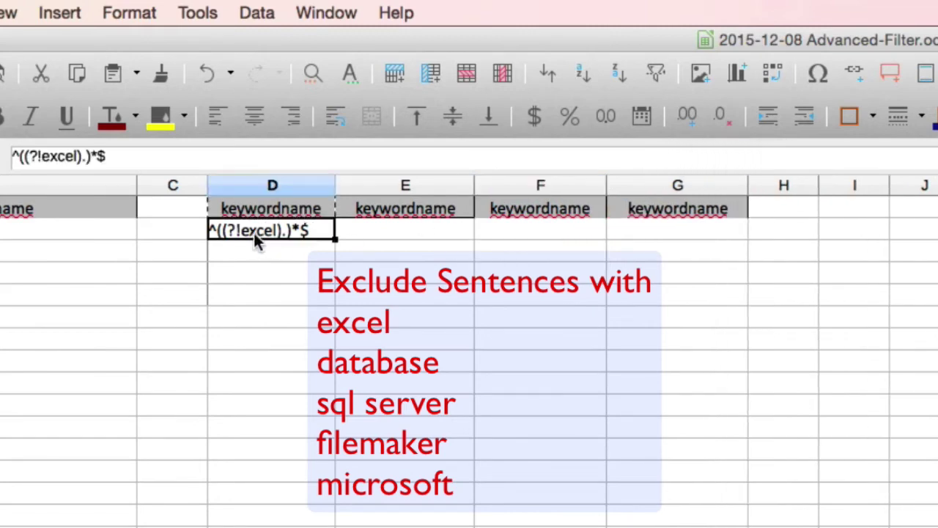
{"action": "left_click", "coordinate": [379, 227]}
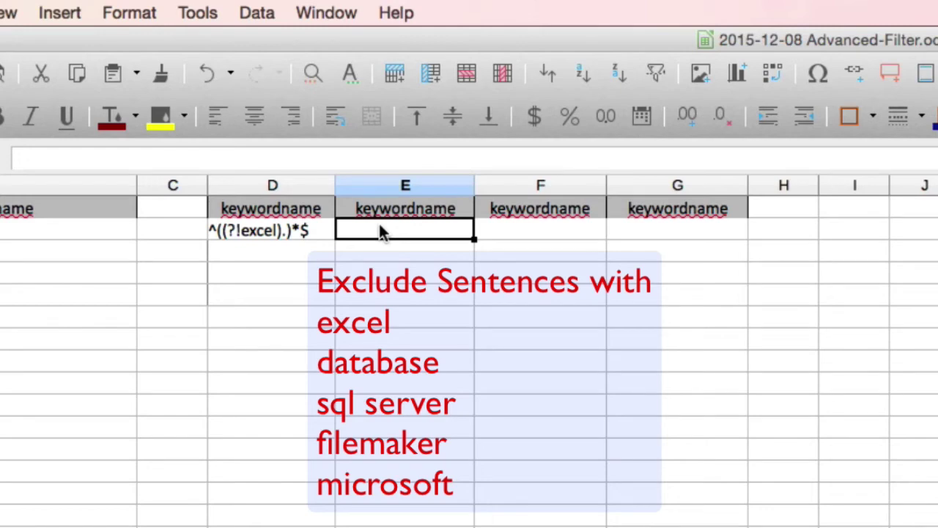
{"action": "type", "text": "^((?"}
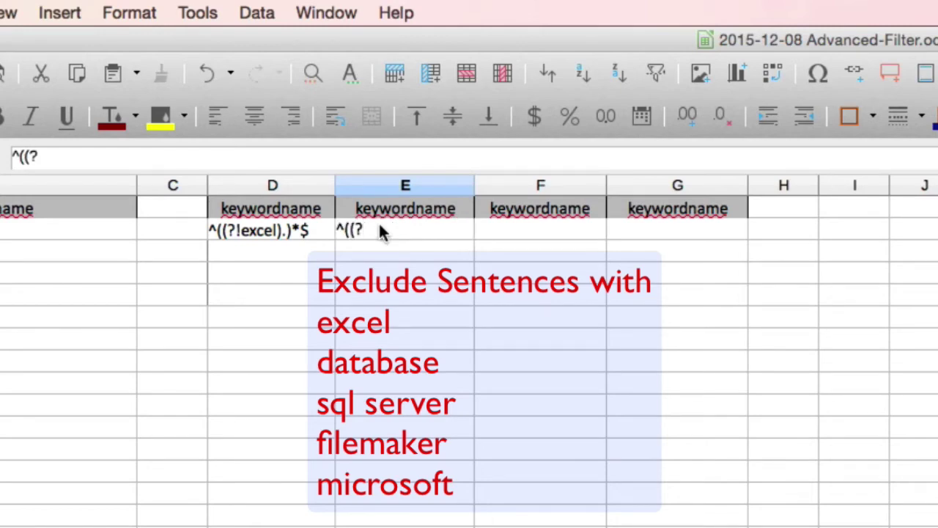
{"action": "type", "text": "!database"}
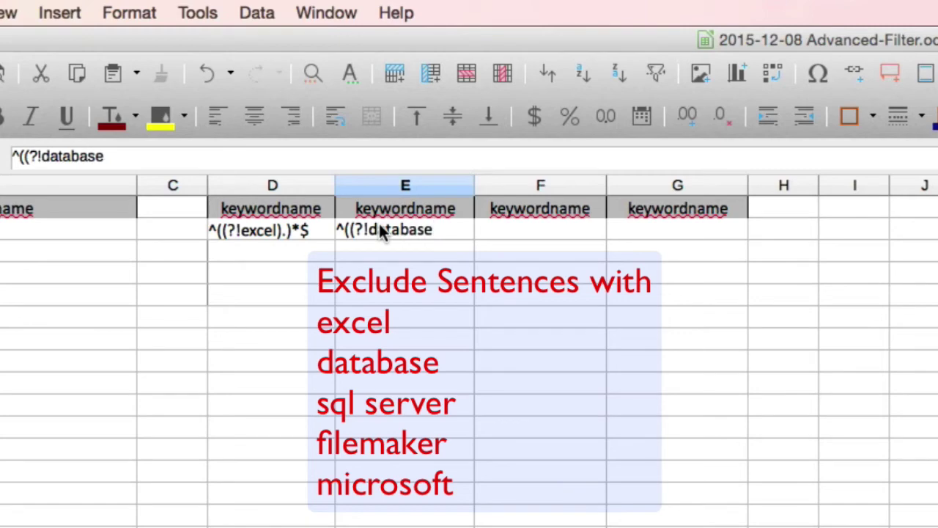
{"action": "type", "text": ").)*$"}
- Commit the database exclusion pattern and copy it into F2 and G2
{"action": "key", "text": "Return"}
{"action": "key", "text": "super+c"}
{"action": "key", "text": "Right"}
{"action": "key", "text": "shift+Right"}
{"action": "key", "text": "super+v"}
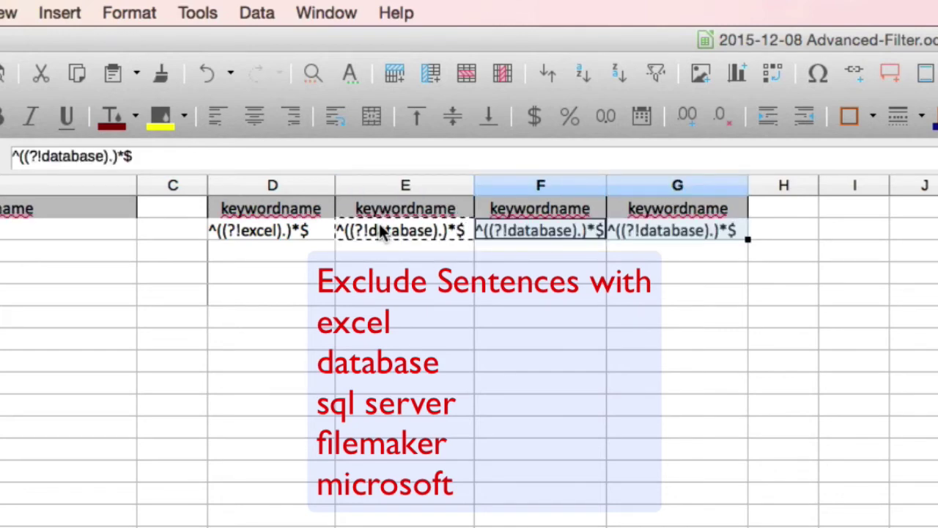
{"action": "key", "text": "Left"}
{"action": "key", "text": "Right"}
- Change the F2 pattern to exclude sql server instead of database
{"action": "left_click", "coordinate": [574, 255]}
{"action": "left_click", "coordinate": [574, 231]}
{"action": "left_click", "coordinate": [92, 154]}
{"action": "double_click", "coordinate": [91, 155]}
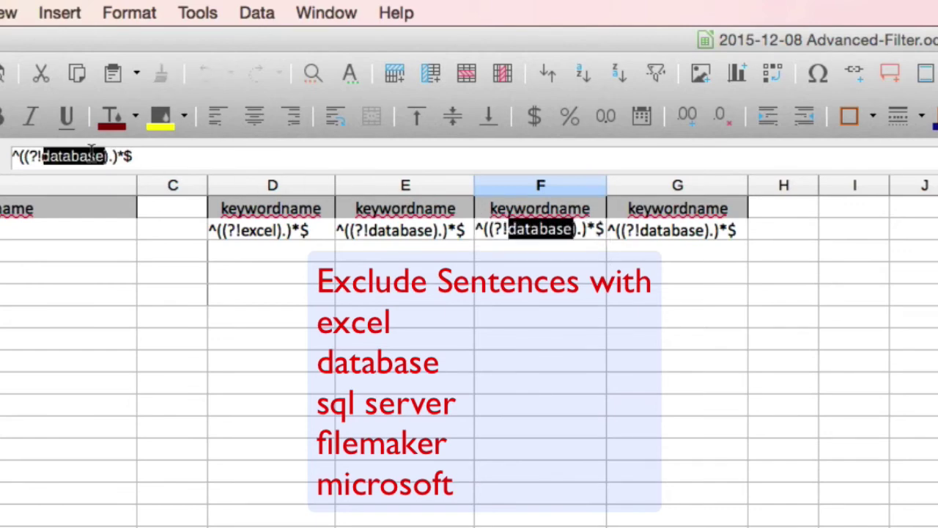
{"action": "type", "text": "sql server"}
{"action": "key", "text": "Return"}
- Change the G2 pattern to exclude filemaker instead of database
{"action": "left_click", "coordinate": [664, 228]}
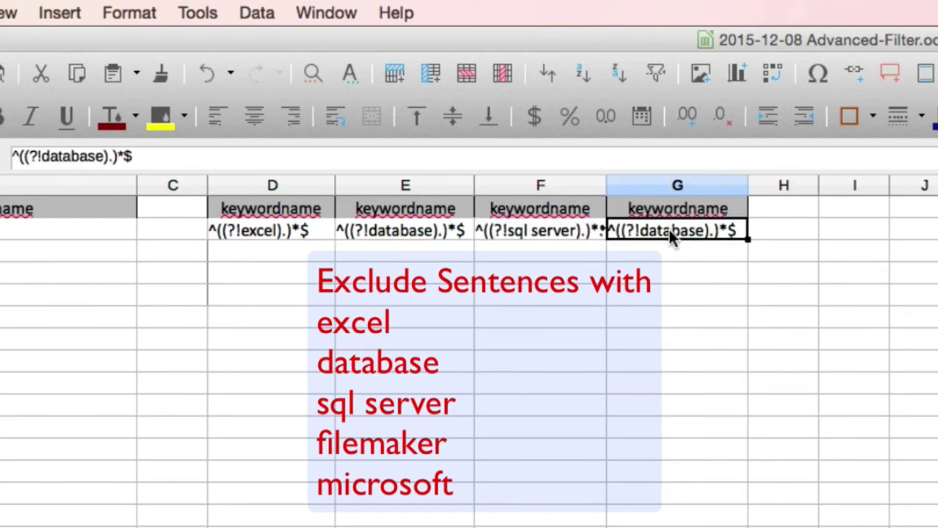
{"action": "left_click", "coordinate": [77, 156]}
{"action": "double_click", "coordinate": [78, 156]}
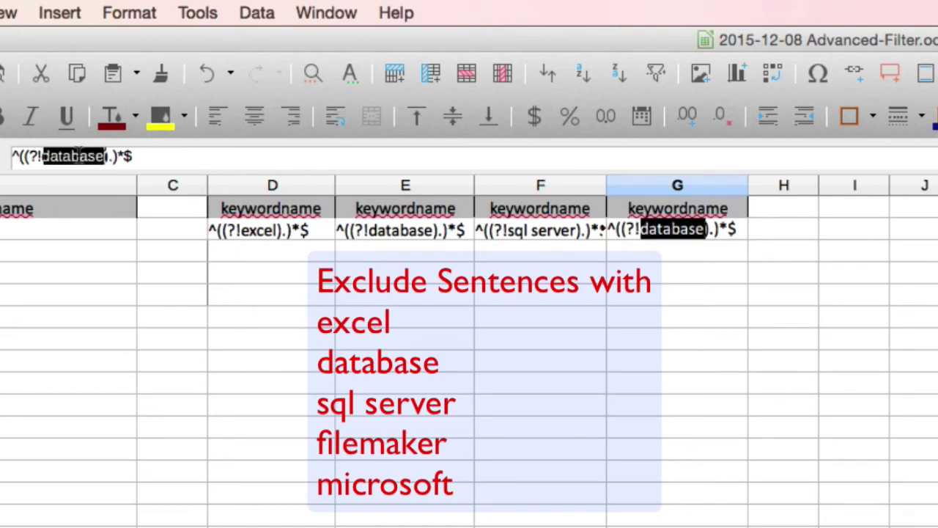
{"action": "type", "text": "filemaker"}
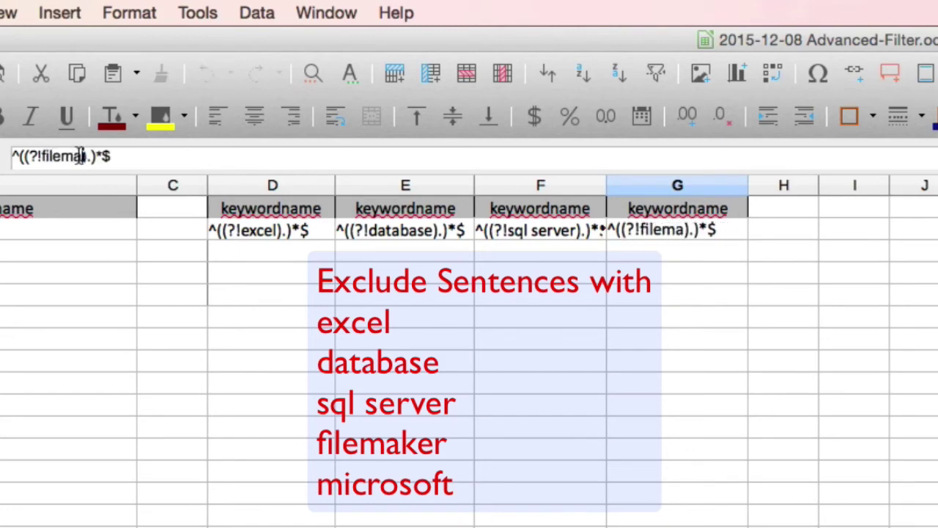
{"action": "key", "text": "Return"}
- Copy the G header and pattern into column H, changing filemaker to microsoft
{"action": "key", "text": "Up"}
{"action": "key", "text": "Up"}
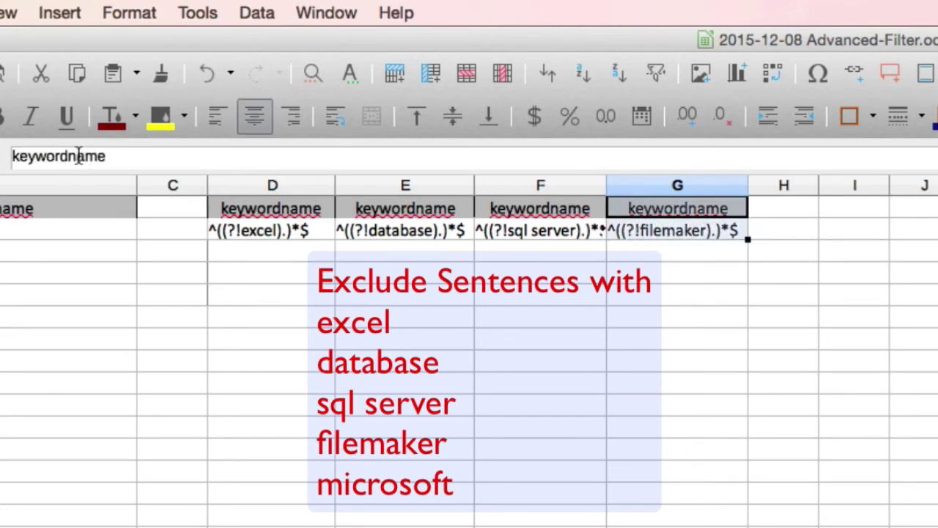
{"action": "key", "text": "shift+Down"}
{"action": "key", "text": "ctrl+c"}
{"action": "key", "text": "Right"}
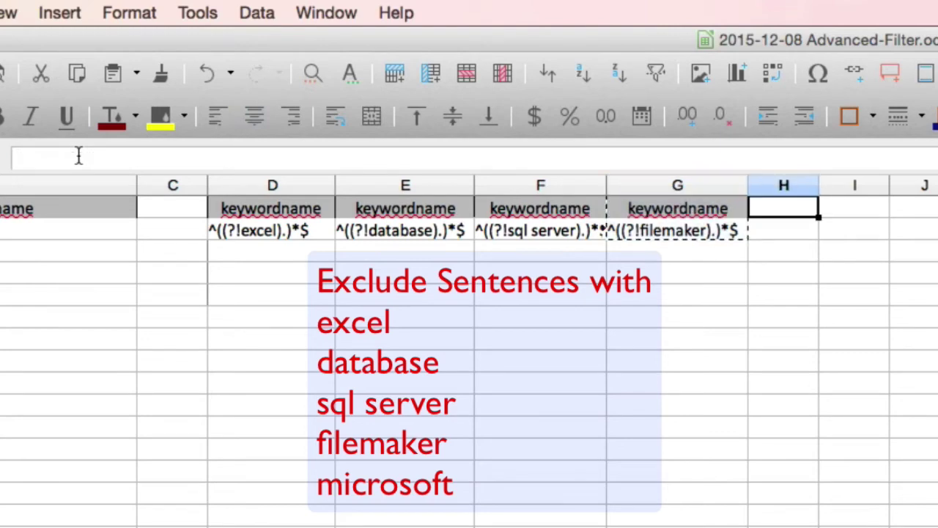
{"action": "key", "text": "ctrl+v"}
{"action": "double_click", "coordinate": [819, 184]}
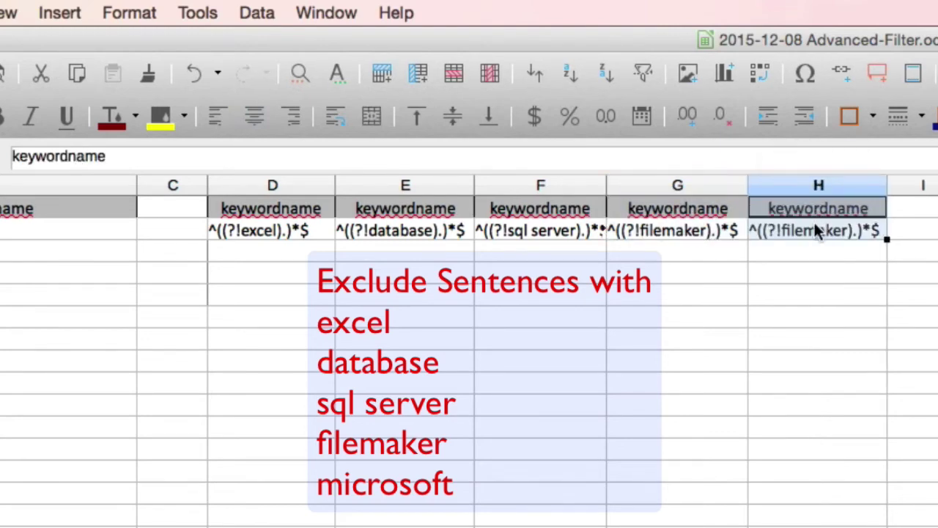
{"action": "left_click", "coordinate": [817, 233]}
{"action": "double_click", "coordinate": [812, 232]}
{"action": "type", "text": "microsoft"}
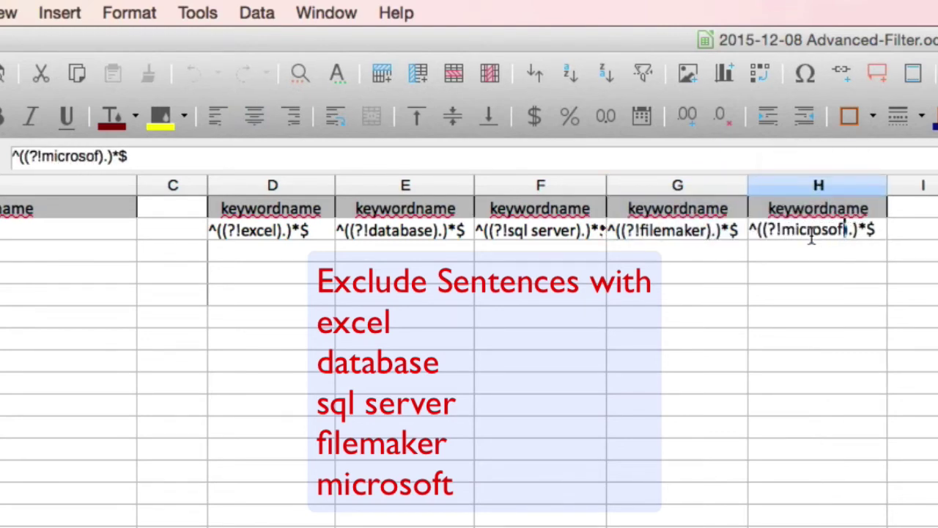
{"action": "key", "text": "Return"}
- Advanced-filter with criteria $D$1:$H$2 as regular expressions, copying results to D10; widen column E
{"action": "left_click", "coordinate": [260, 297]}
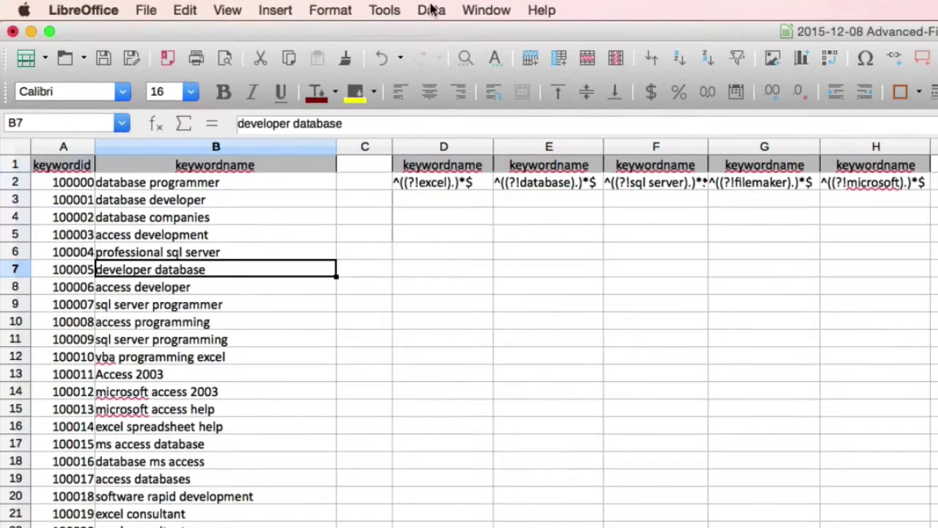
{"action": "left_click", "coordinate": [432, 10]}
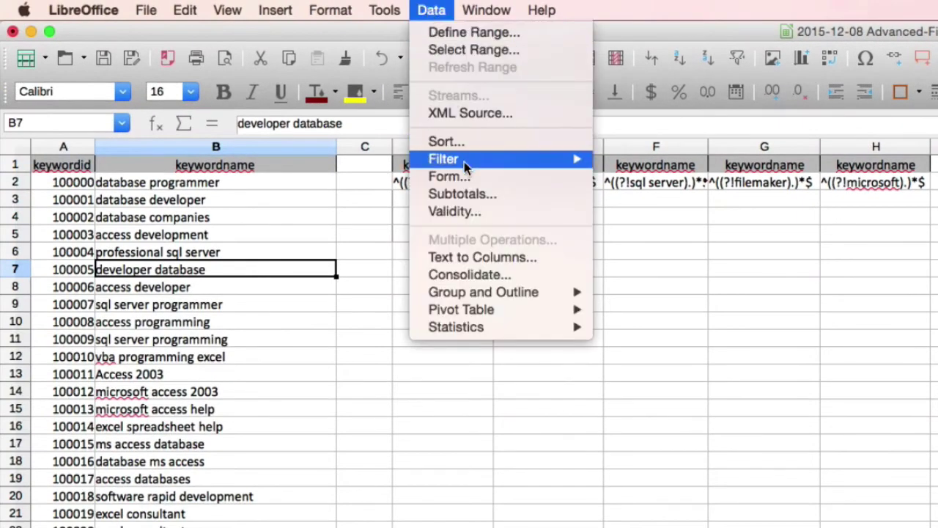
{"action": "mouse_move", "coordinate": [475, 162]}
{"action": "left_click", "coordinate": [662, 194]}
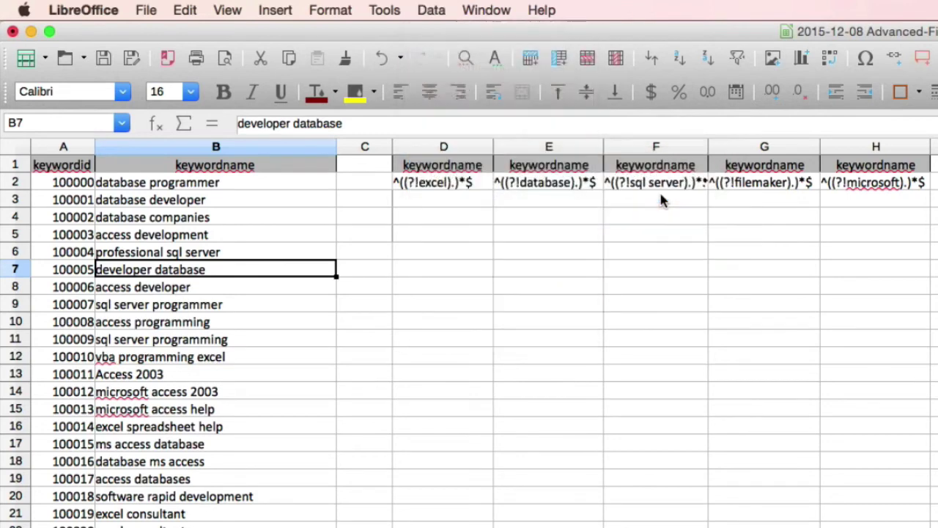
{"action": "left_click_drag", "start_coordinate": [451, 169], "coordinate": [846, 183]}
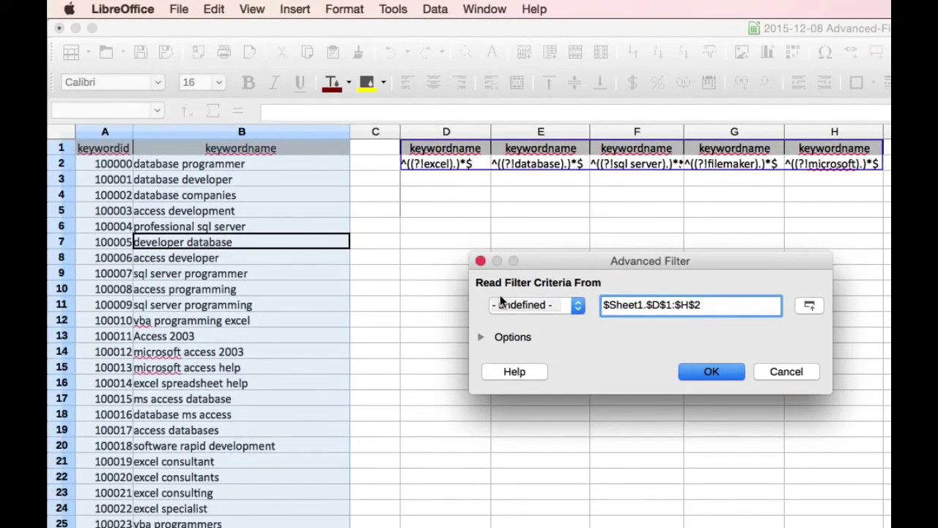
{"action": "left_click", "coordinate": [489, 336]}
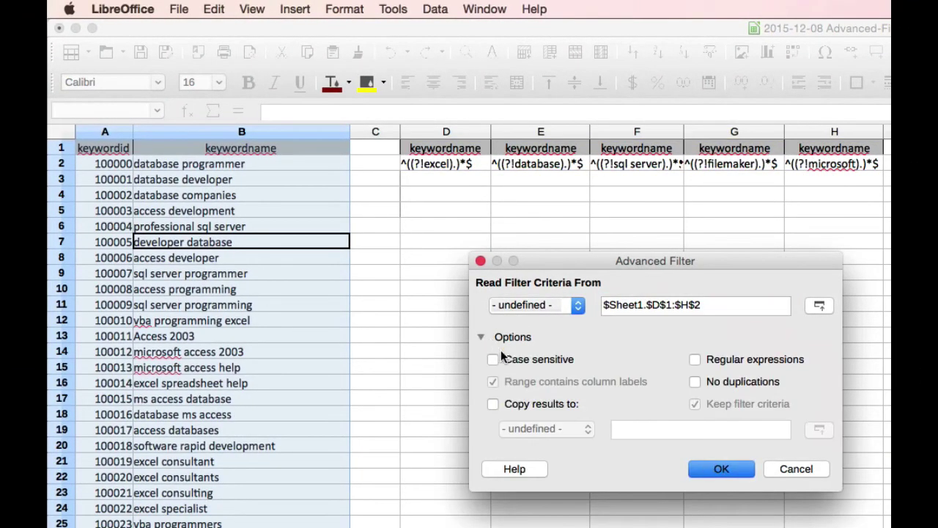
{"action": "left_click", "coordinate": [695, 360]}
{"action": "left_click", "coordinate": [492, 404]}
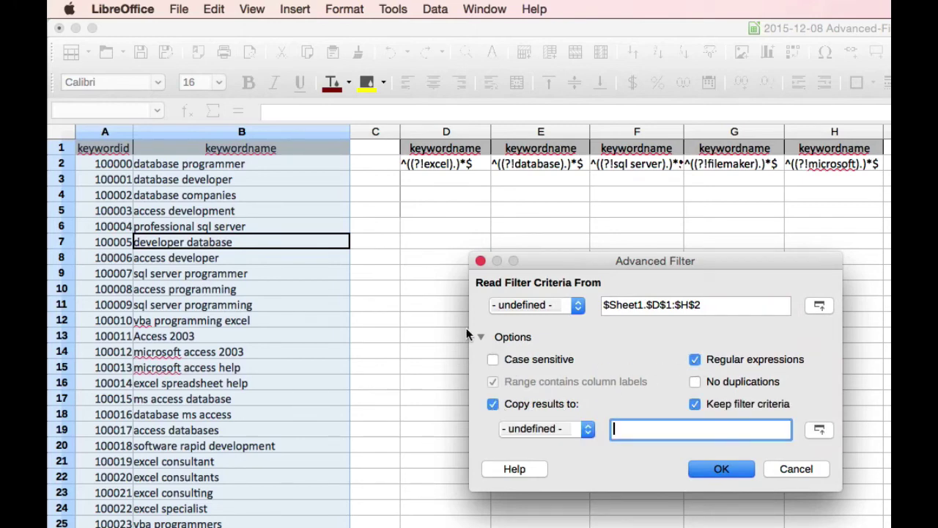
{"action": "left_click", "coordinate": [430, 291]}
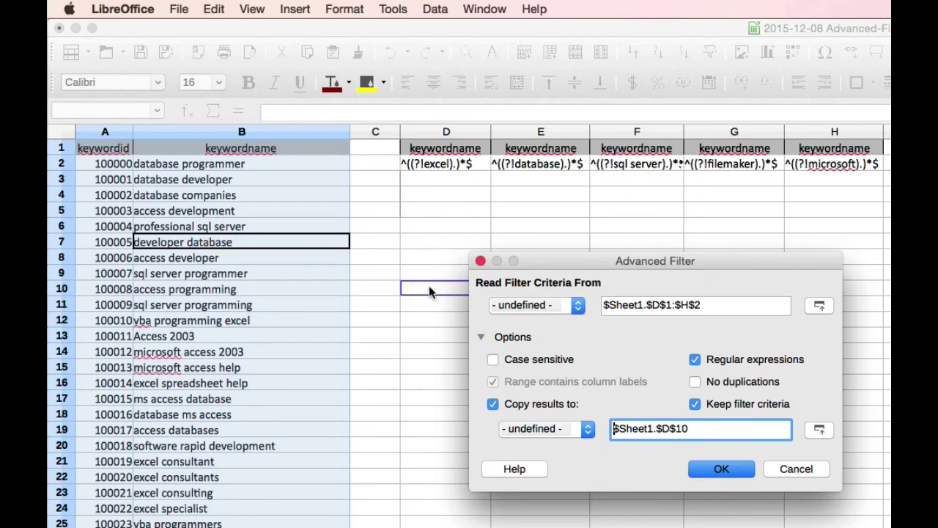
{"action": "left_click", "coordinate": [737, 473]}
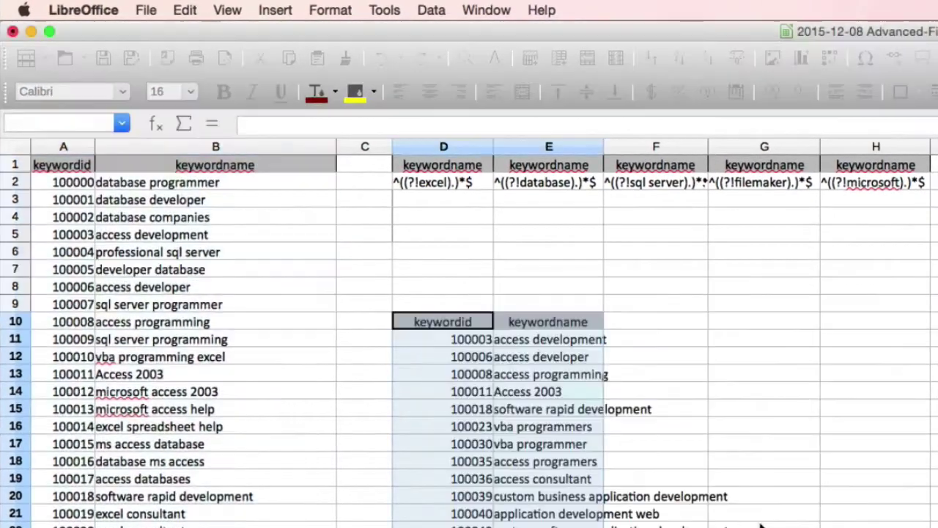
{"action": "double_click", "coordinate": [603, 146]}
{"action": "left_click", "coordinate": [606, 514]}
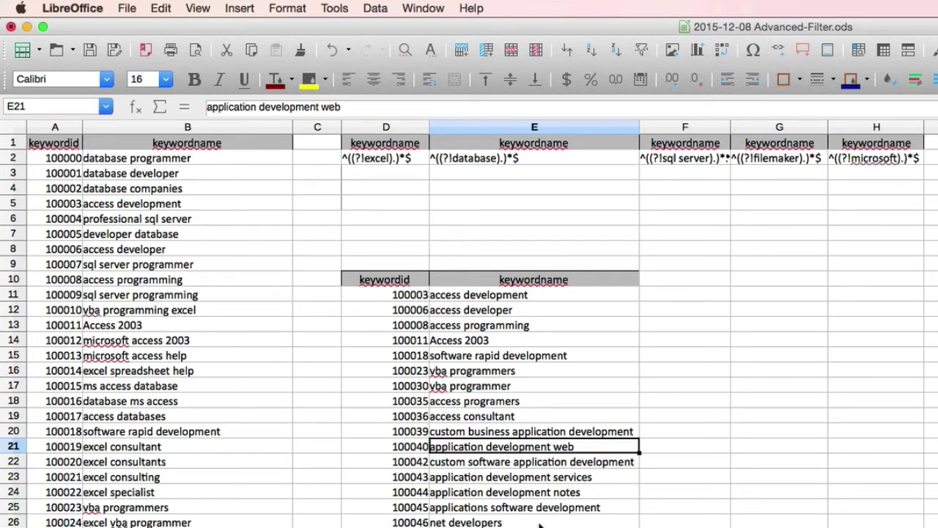
- Select the results header in E10 and the first filtered keyword below it
{"action": "left_click", "coordinate": [534, 279]}
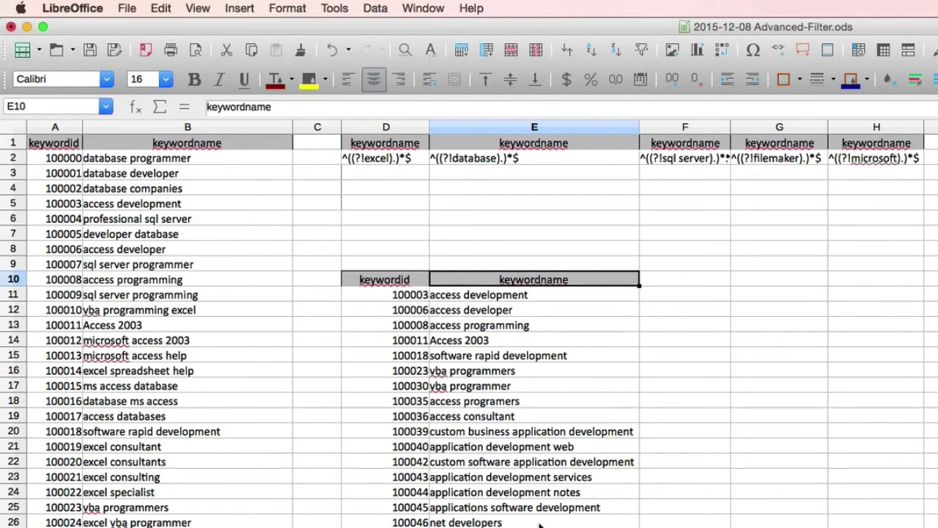
{"action": "left_click", "coordinate": [534, 295]}
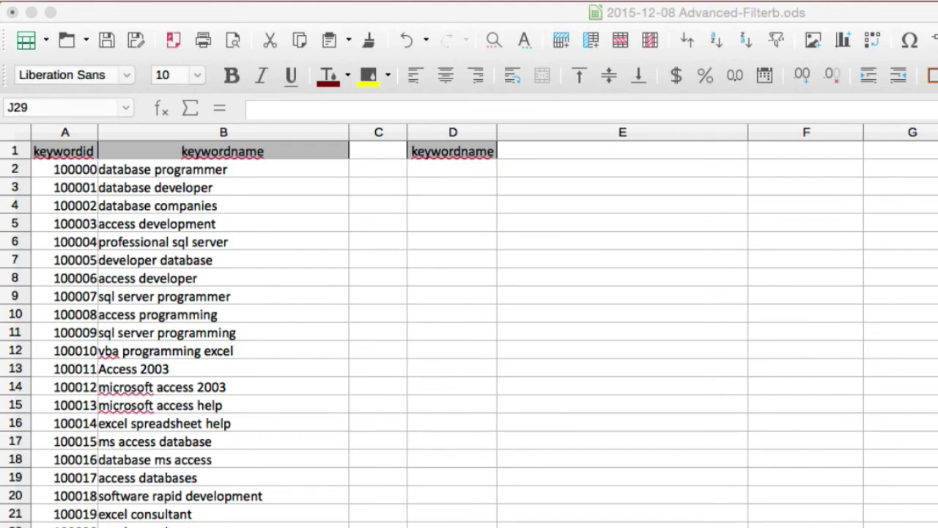
- Enter Consultant in D2 and Expert in D3 beneath the keywordname header
{"action": "left_click", "coordinate": [430, 171]}
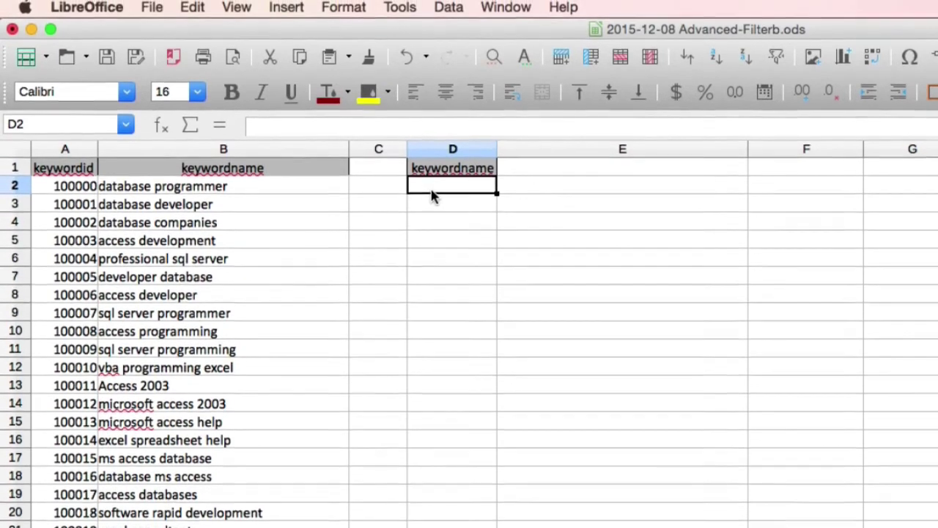
{"action": "type", "text": "Consultant"}
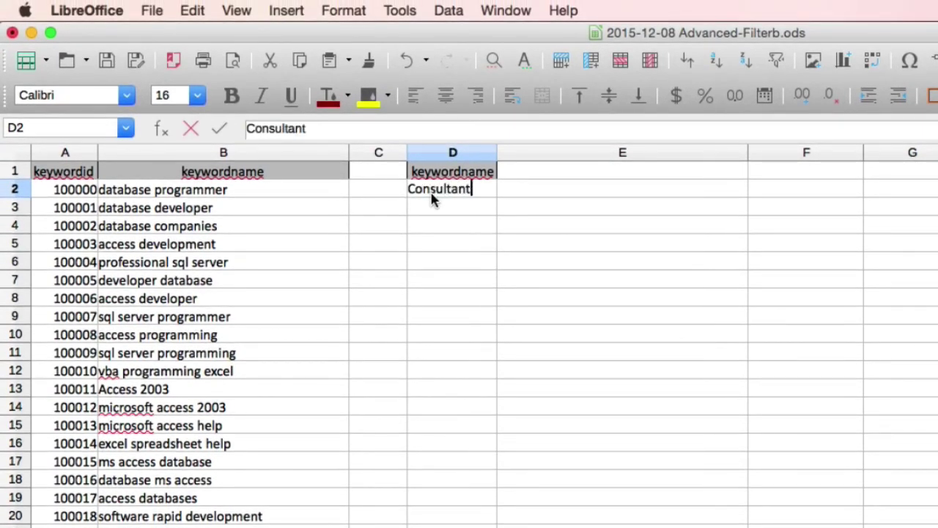
{"action": "key", "text": "Return"}
{"action": "type", "text": "Expert"}
{"action": "key", "text": "Return"}
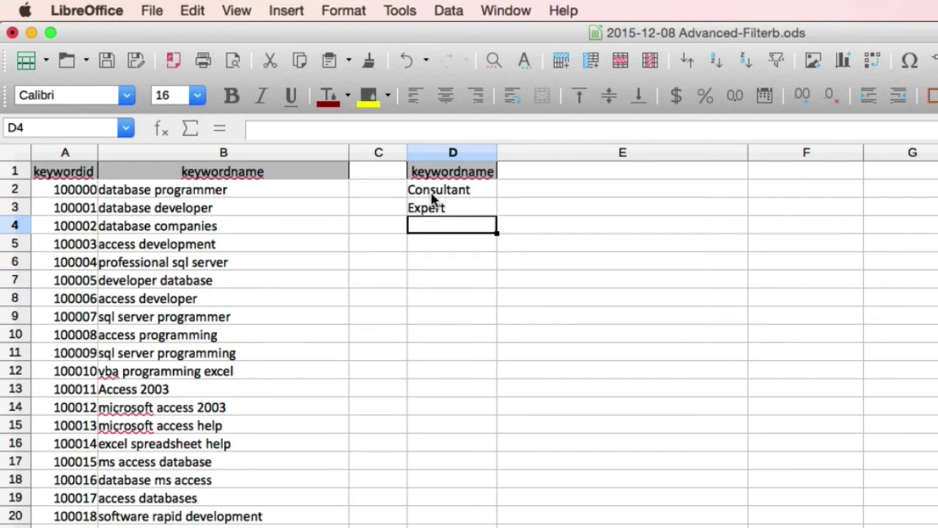
{"action": "left_click", "coordinate": [139, 434]}
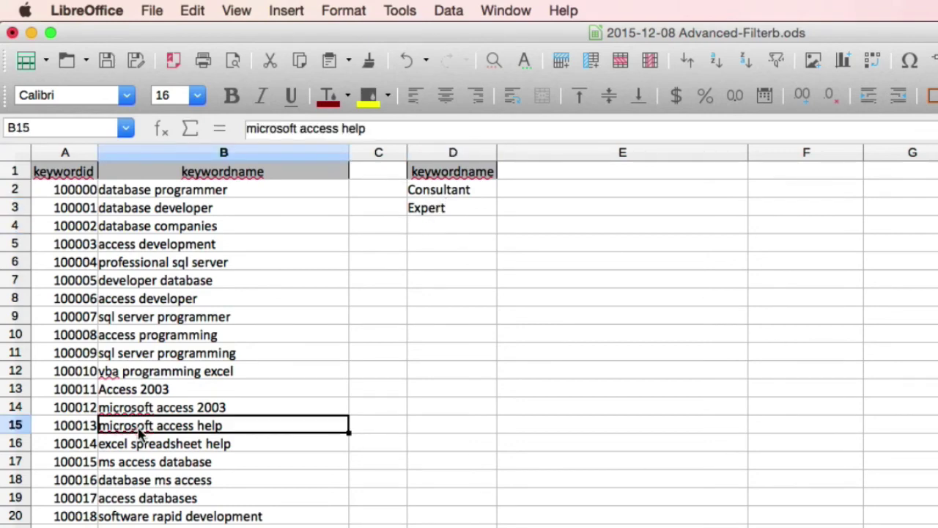
- Set up an Advanced Filter with criteria $D$1:$D$3, copying results to D10
{"action": "left_click", "coordinate": [443, 13]}
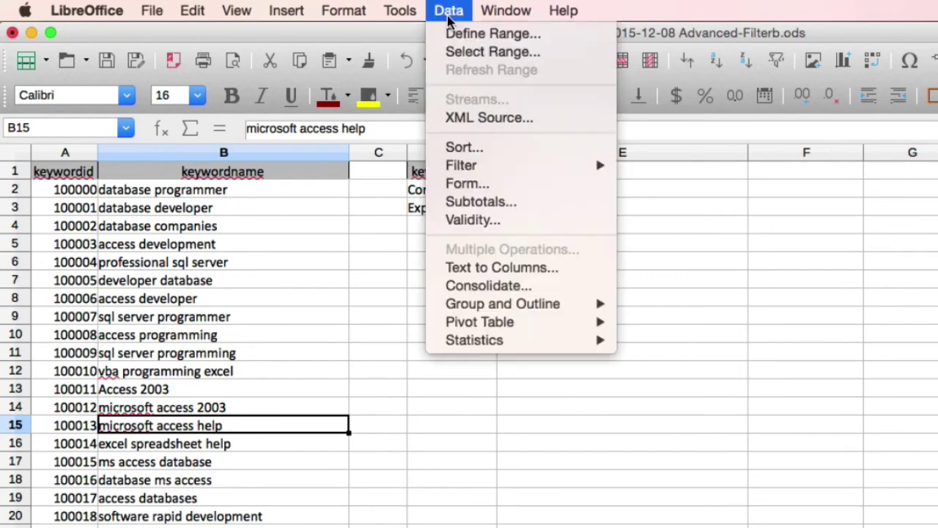
{"action": "mouse_move", "coordinate": [513, 166]}
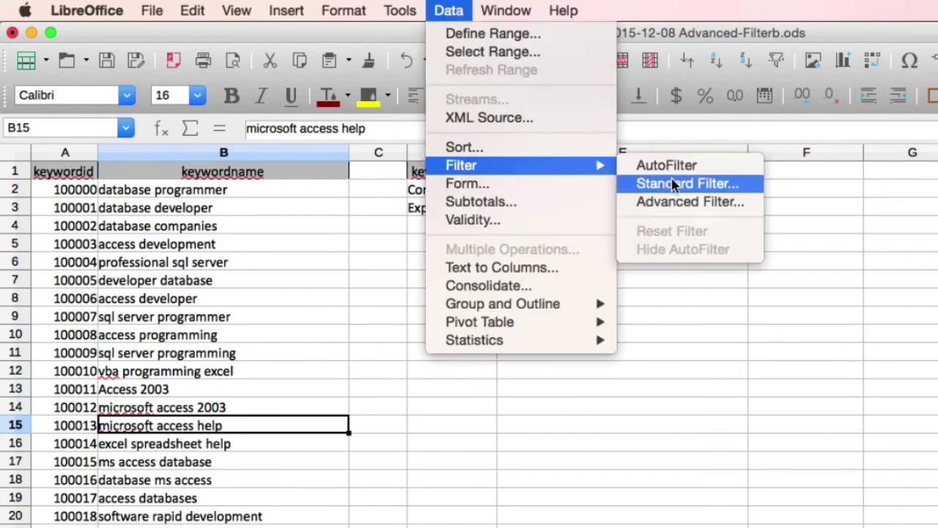
{"action": "left_click", "coordinate": [683, 201]}
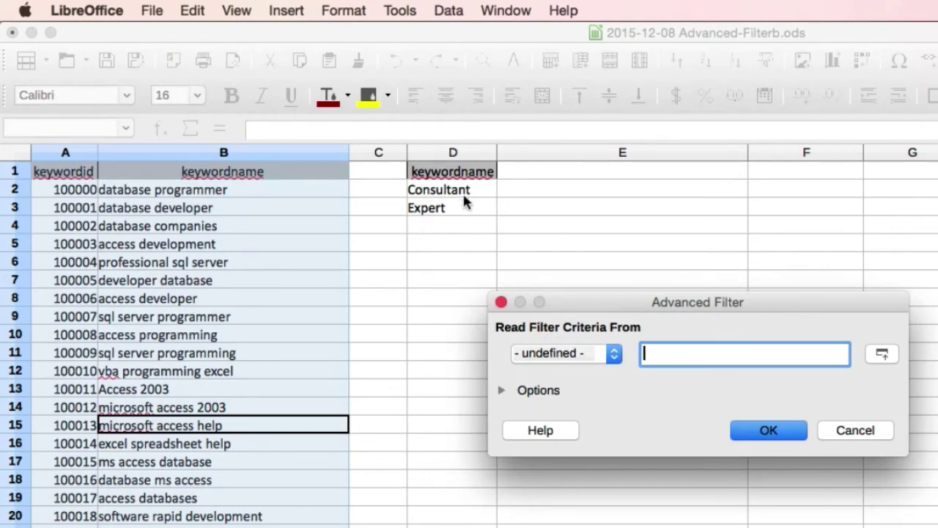
{"action": "left_click_drag", "start_coordinate": [450, 176], "coordinate": [453, 210]}
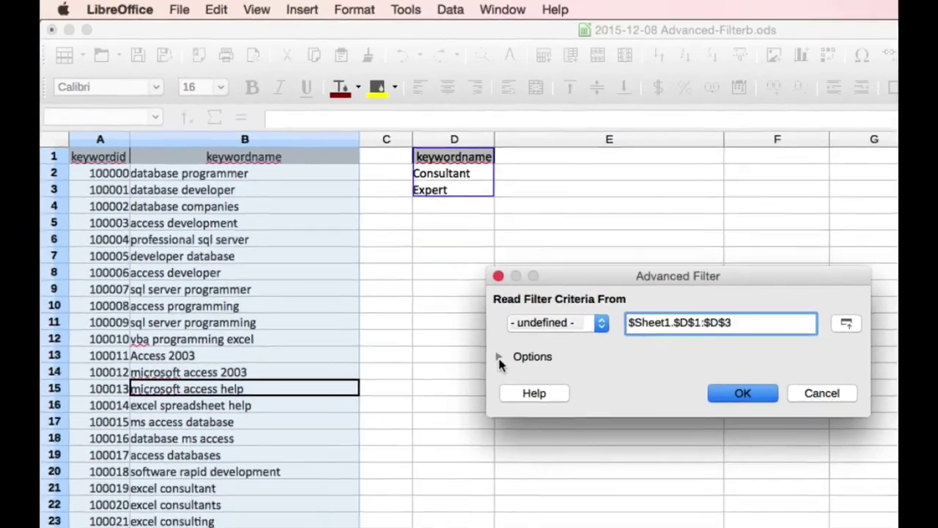
{"action": "left_click", "coordinate": [499, 359]}
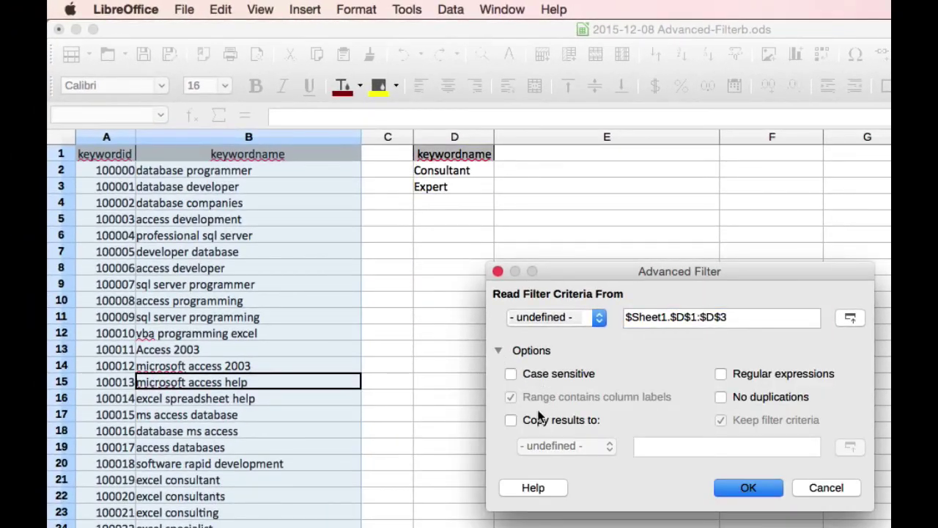
{"action": "left_click", "coordinate": [513, 427]}
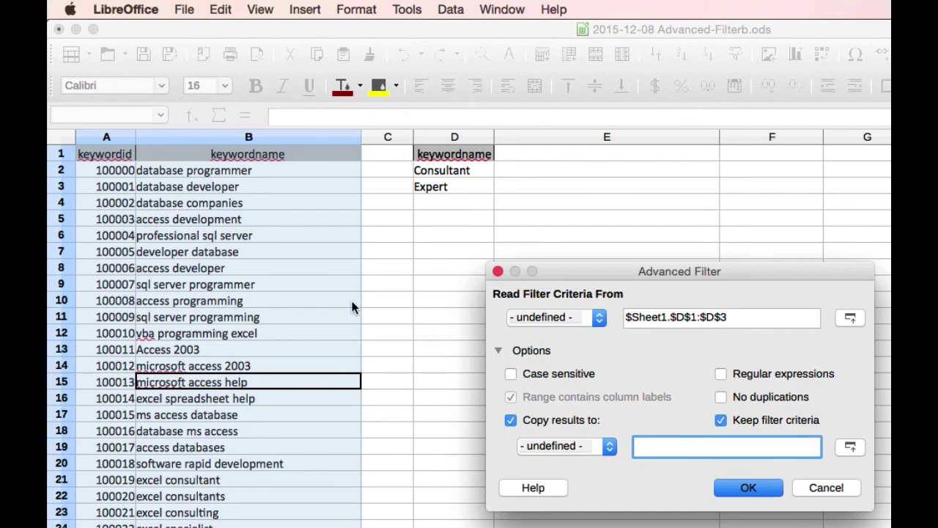
{"action": "left_click", "coordinate": [444, 300]}
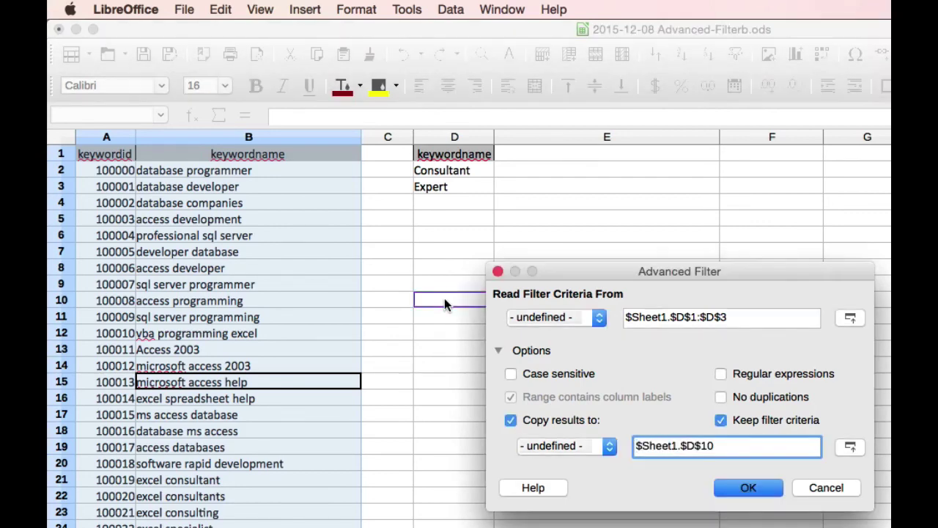
{"action": "left_click", "coordinate": [749, 488]}
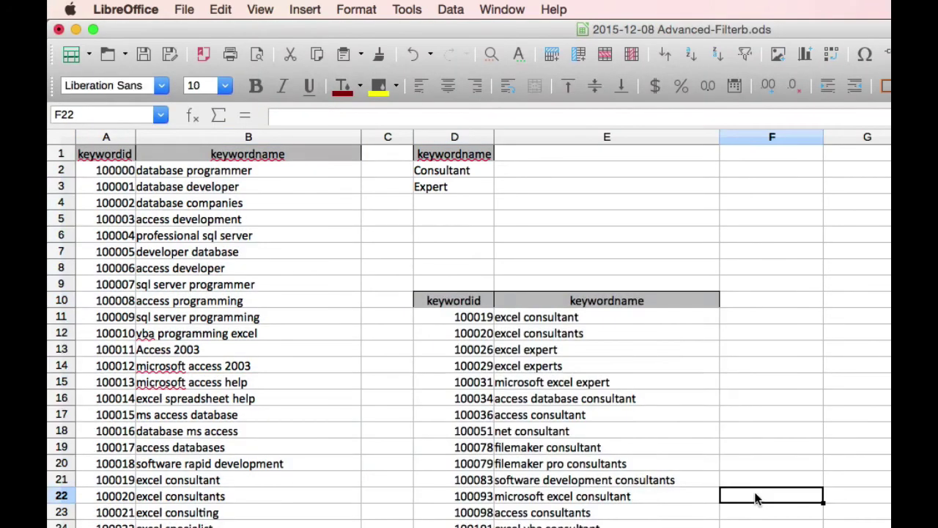